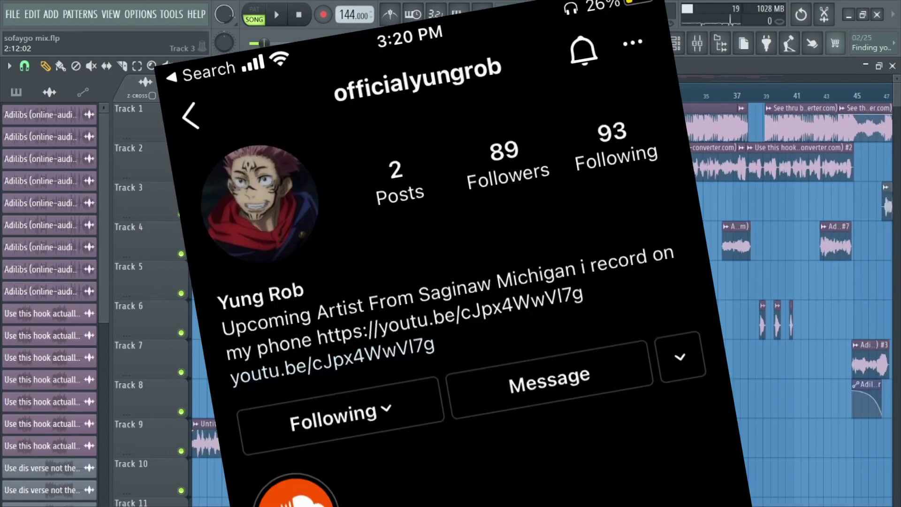
pyautogui.scroll(-2, 232, 211)
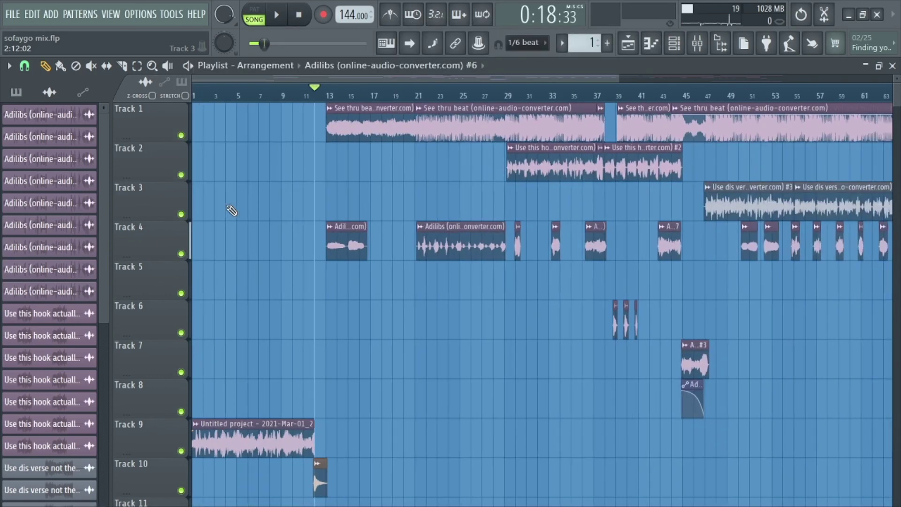
pyautogui.scroll(3, 398, 165)
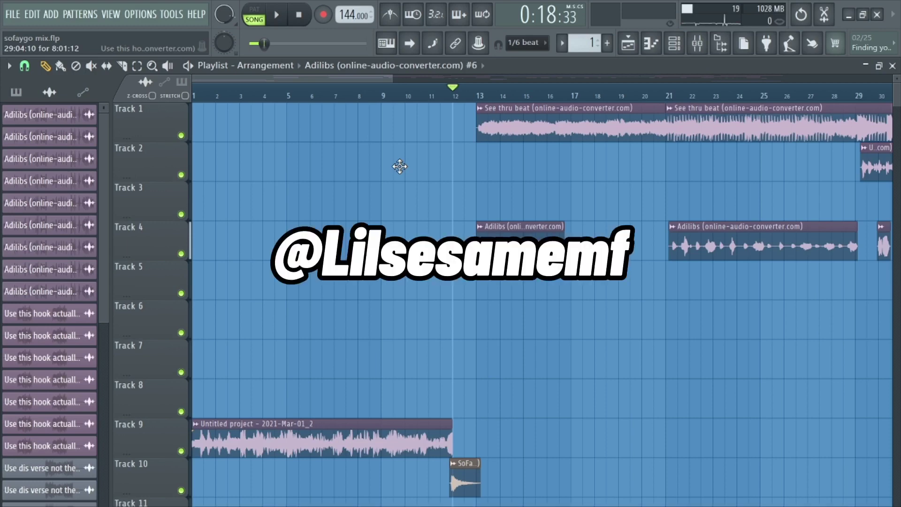
pyautogui.scroll(-3, 422, 244)
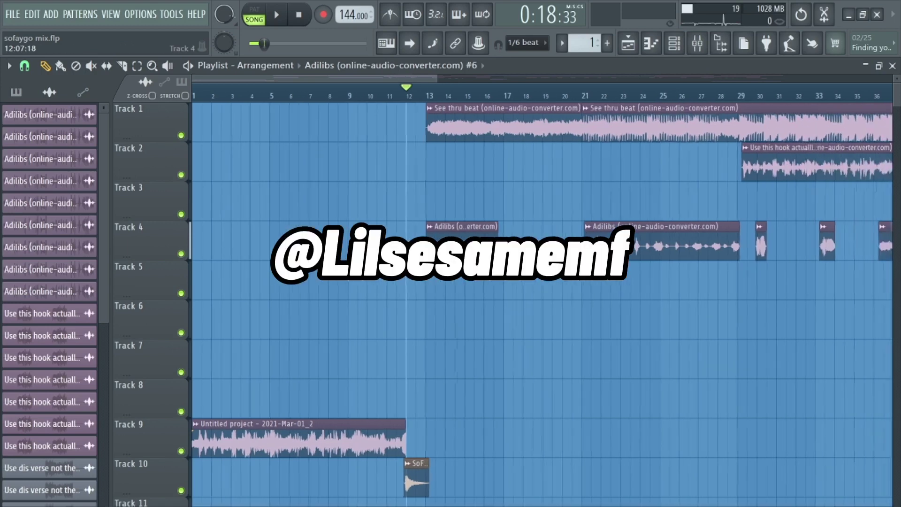
pyautogui.hscroll(5, 542, 291)
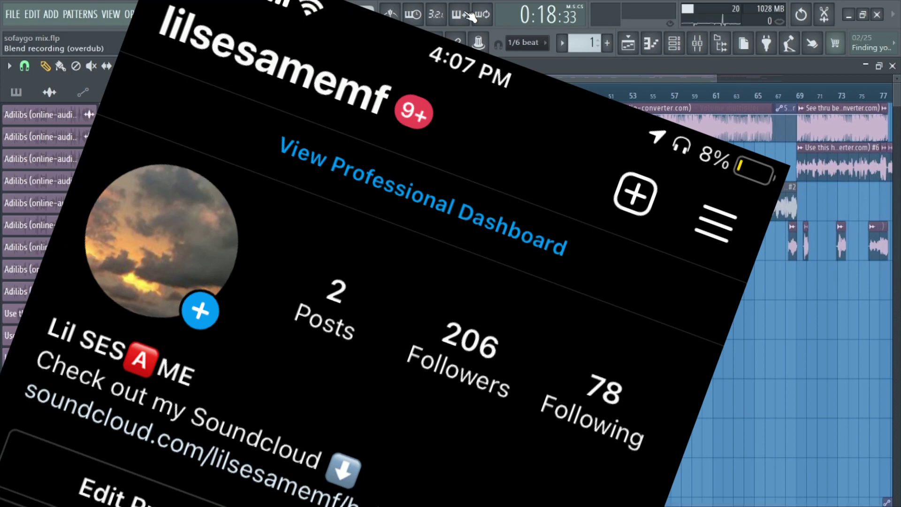
pyautogui.scroll(4, 388, 195)
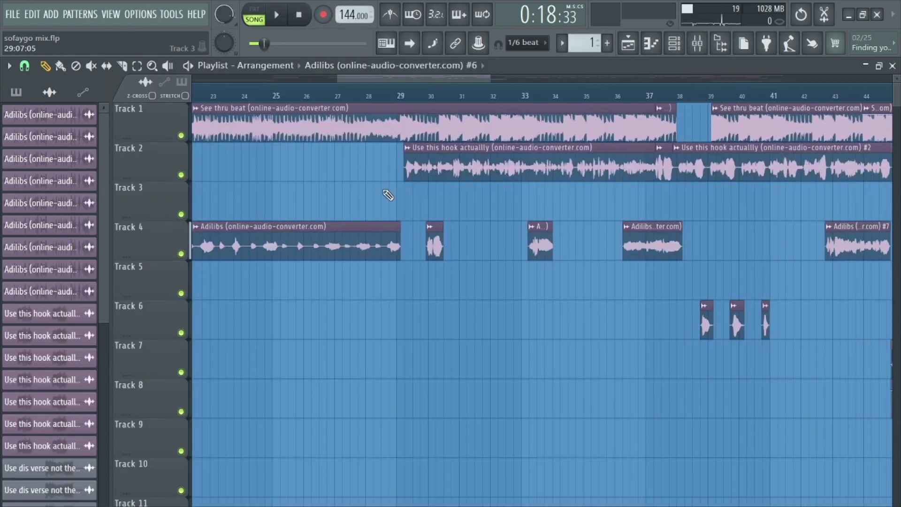
pyautogui.scroll(-2, 387, 195)
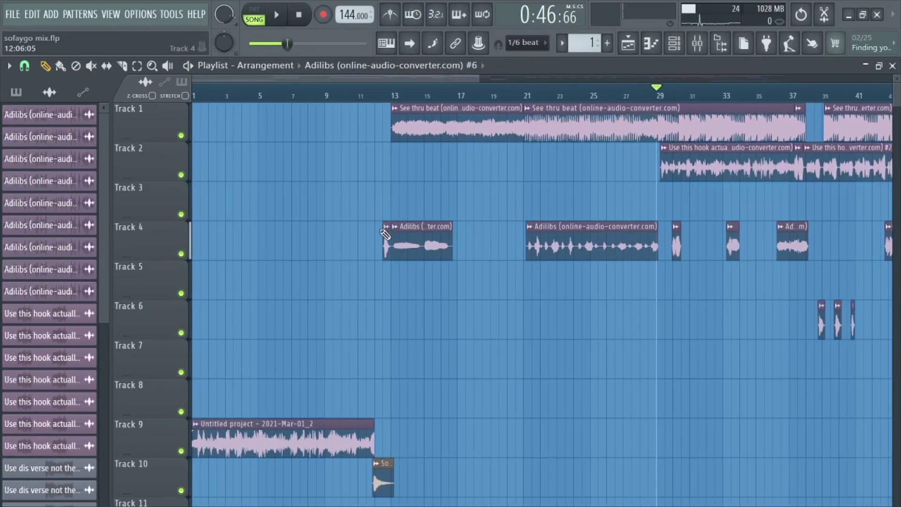
pyautogui.scroll(-3, 390, 306)
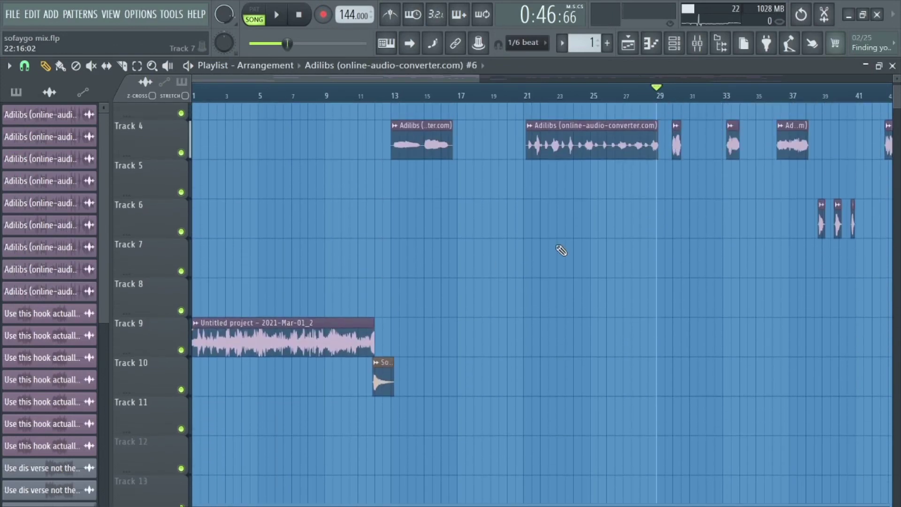
# Play the opening of the intro clip on Track 9 from the start of the song
pyautogui.press('space')
pyautogui.scroll(3, 423, 244)
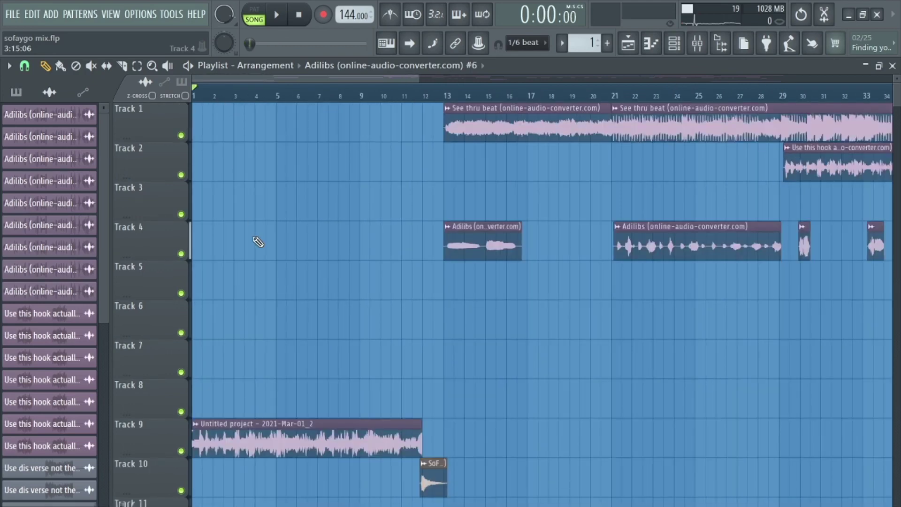
pyautogui.scroll(2, 257, 242)
pyautogui.scroll(-3, 257, 242)
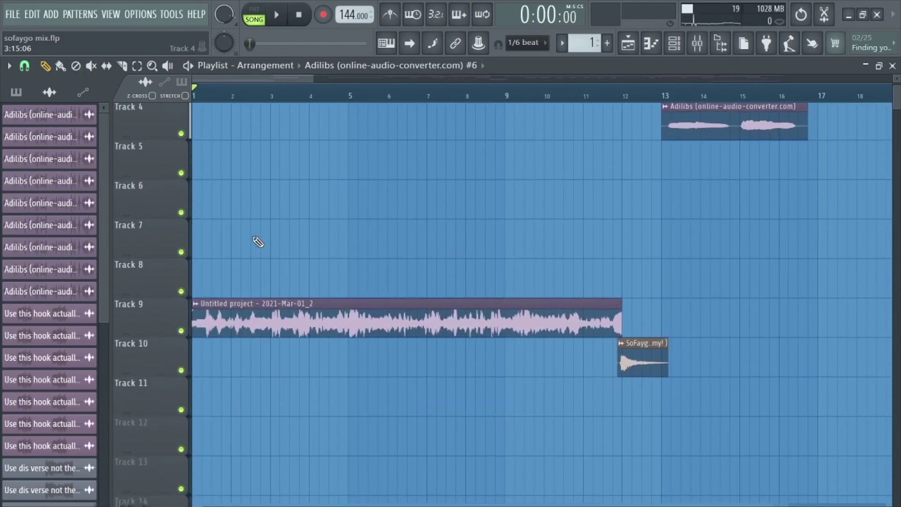
pyautogui.press('space')
pyautogui.scroll(2, 261, 249)
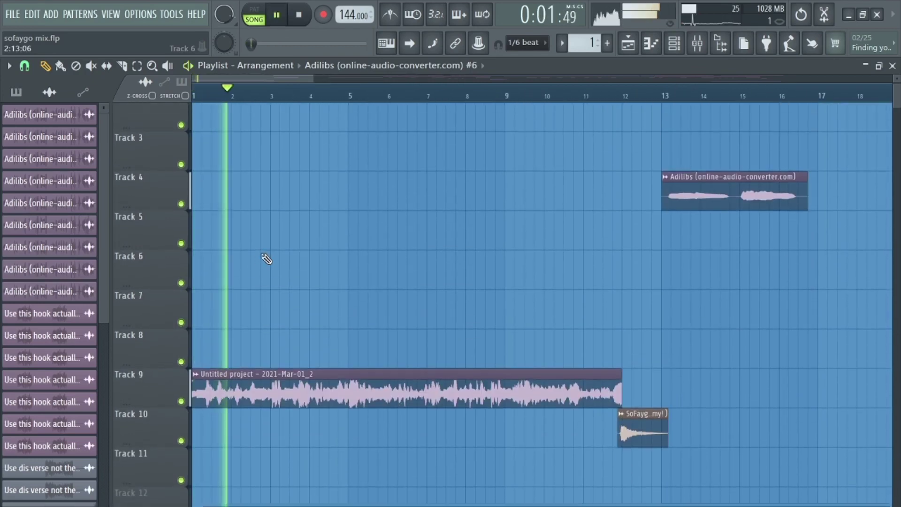
pyautogui.press('space')
# Place the playhead between bars 10 and 11 and play the end of the Track 9 intro clip
pyautogui.hscroll(2, 571, 134)
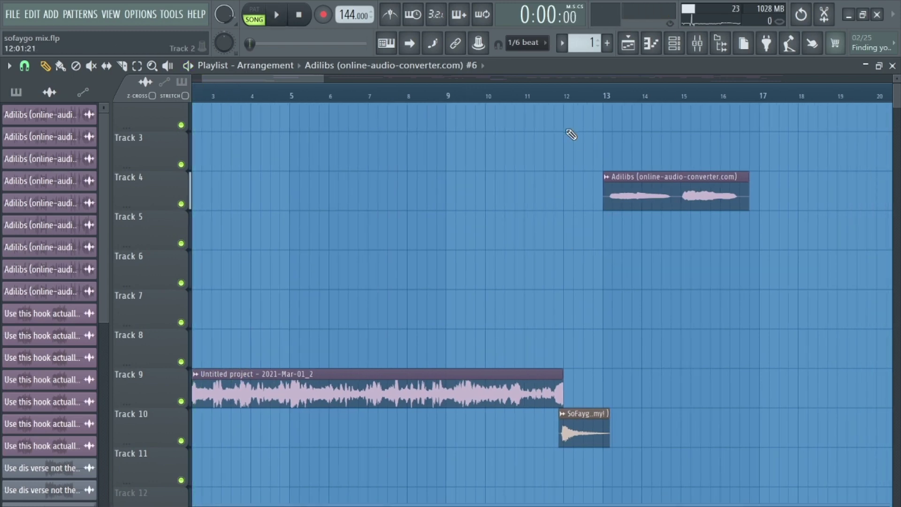
pyautogui.moveTo(556, 96); pyautogui.dragTo(514, 99)
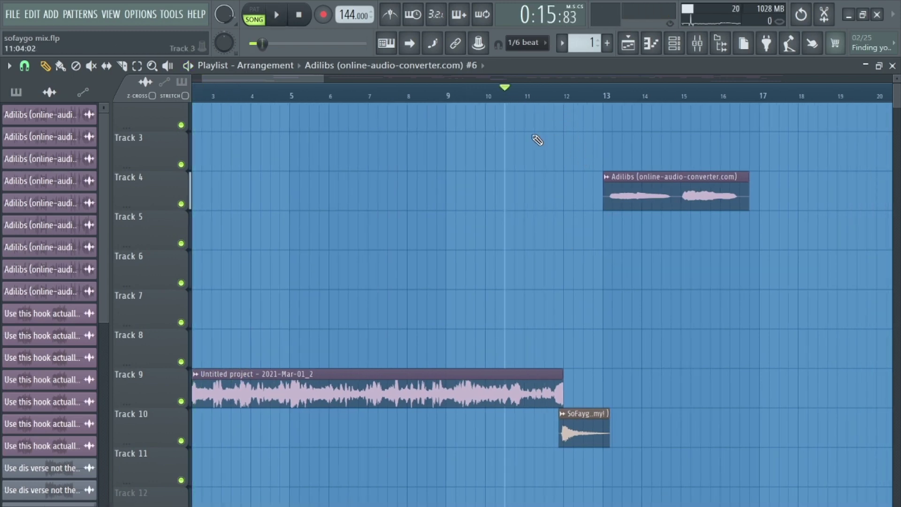
pyautogui.press('space')
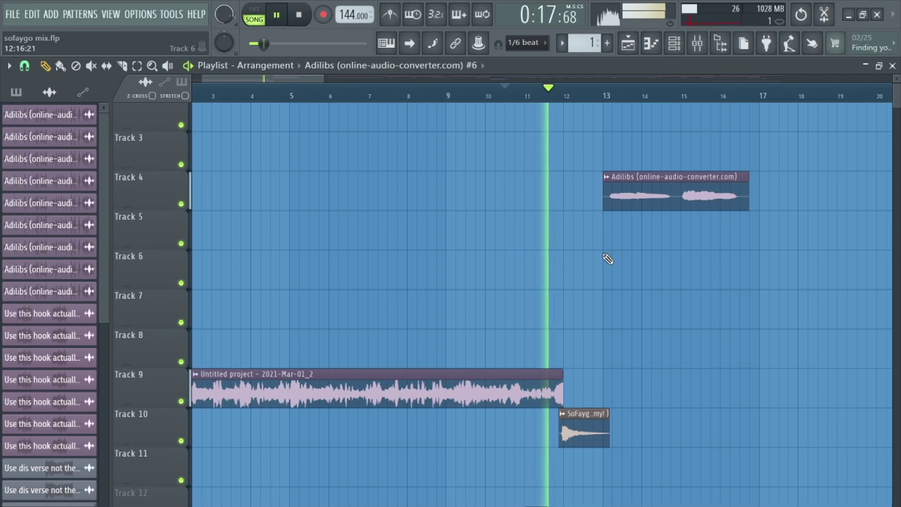
pyautogui.press('space')
# Examine the effect chain of the mixer's Master track and its Edison recorder
pyautogui.scroll(-3, 607, 260)
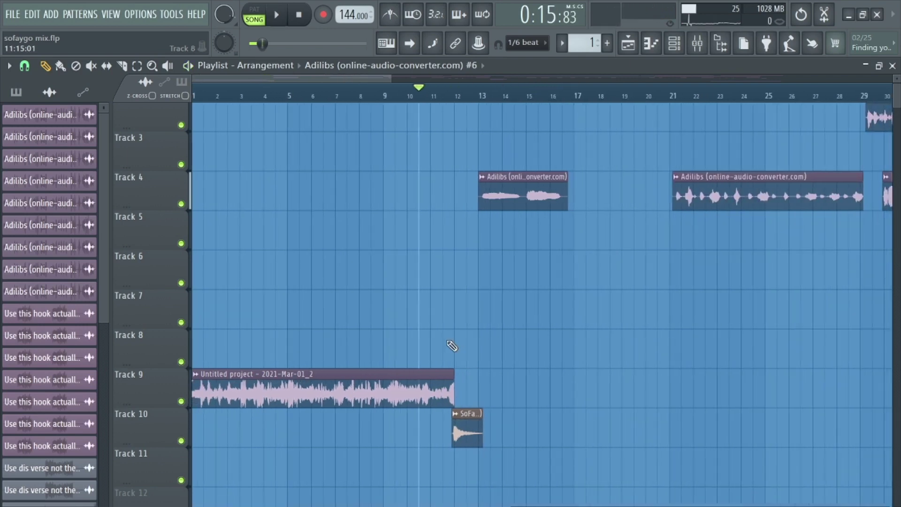
pyautogui.click(697, 43)
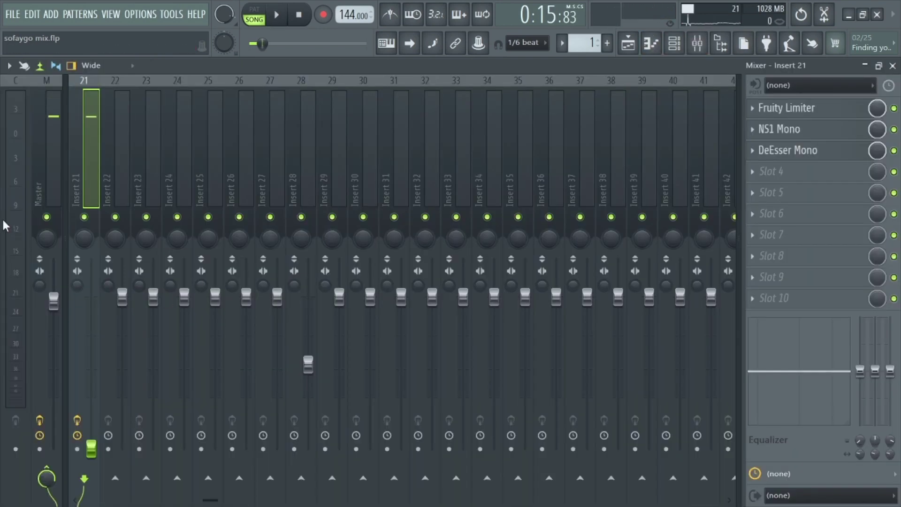
pyautogui.click(62, 132)
pyautogui.scroll(5, 8, 145)
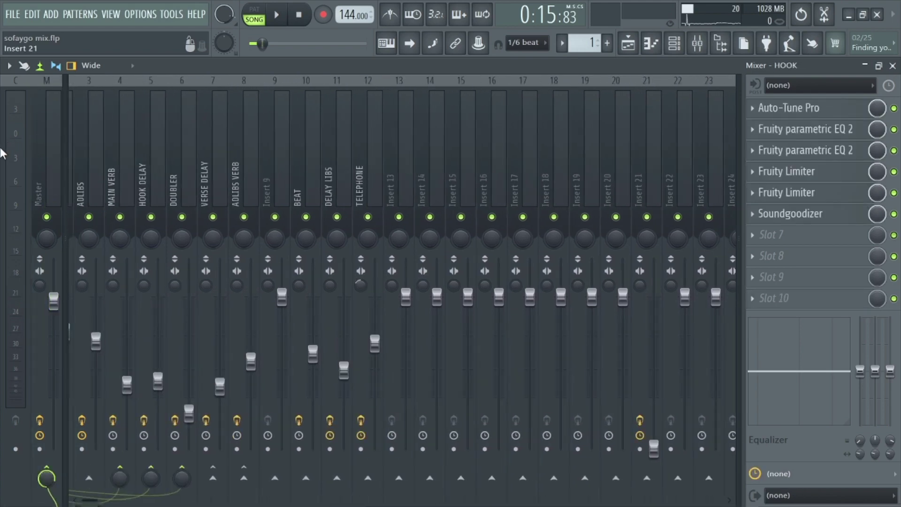
pyautogui.scroll(-3, 19, 140)
pyautogui.click(58, 139)
pyautogui.click(772, 298)
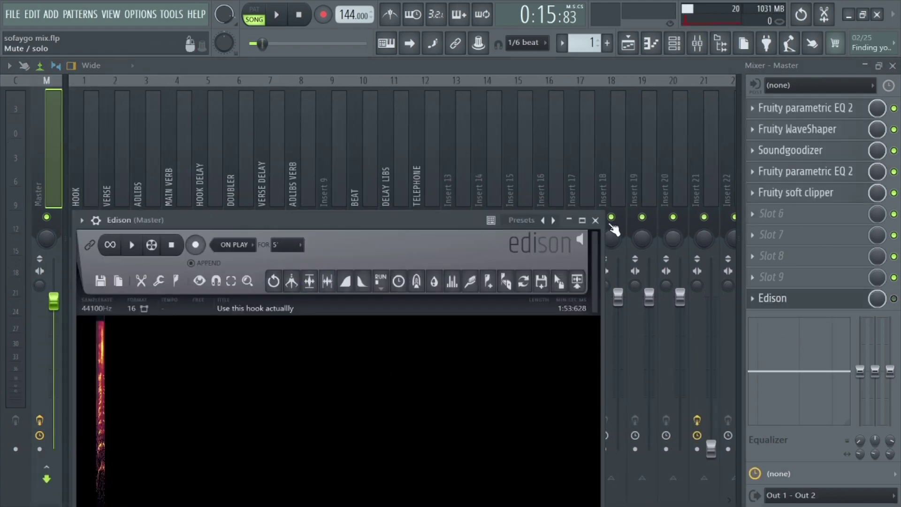
pyautogui.click(595, 220)
# Return to the playlist and inspect the sample settings of the Untitled project - 2021-Mar-01_2 intro clip
pyautogui.press('F5')
pyautogui.doubleClick(318, 406)
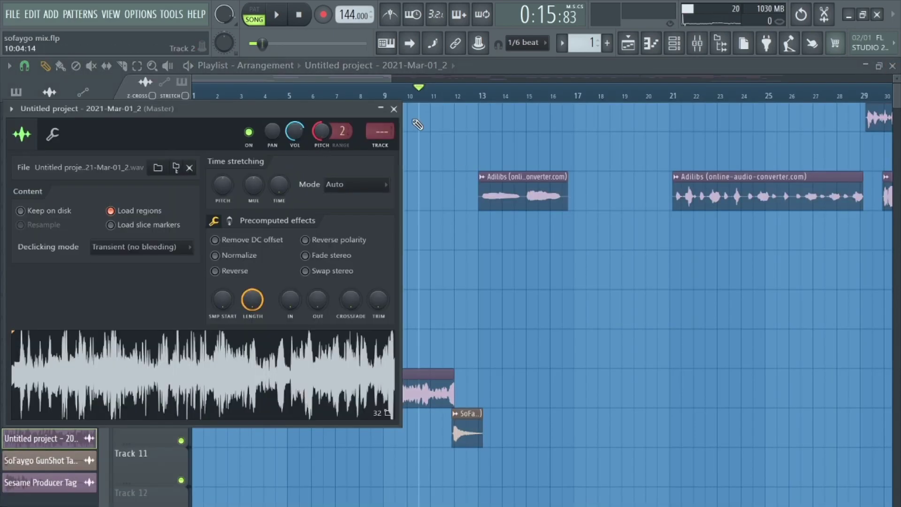
pyautogui.click(394, 109)
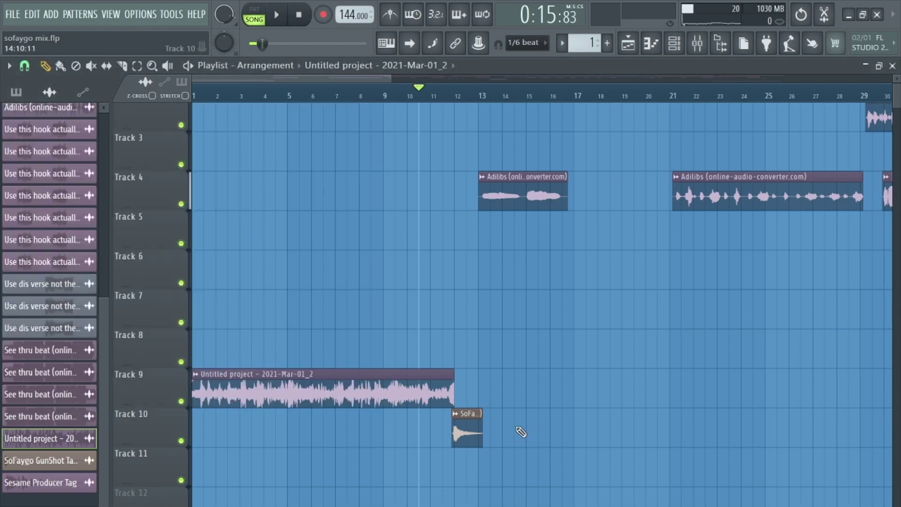
# Play the hook from bar 29 with the MAIN VERB, HOOK DELAY and DOUBLER mixer tracks muted
pyautogui.scroll(-5, 371, 244)
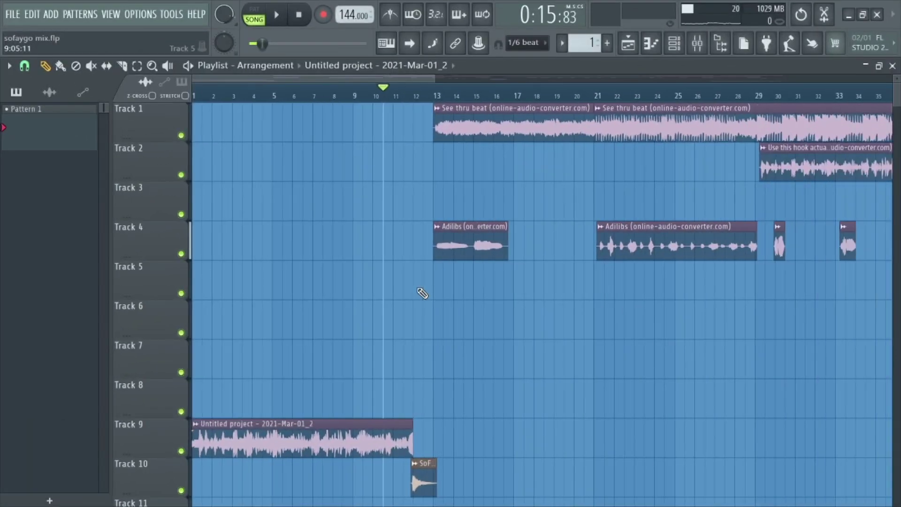
pyautogui.scroll(-4, 492, 96)
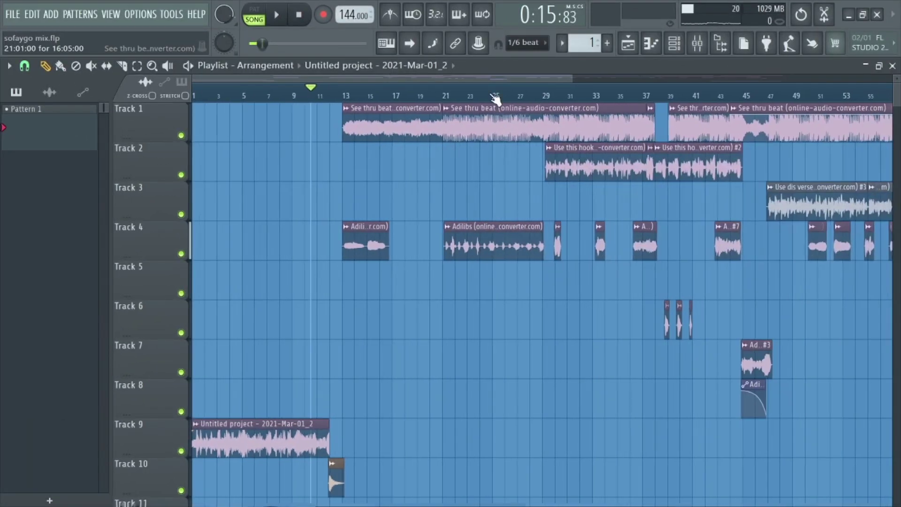
pyautogui.scroll(4, 368, 194)
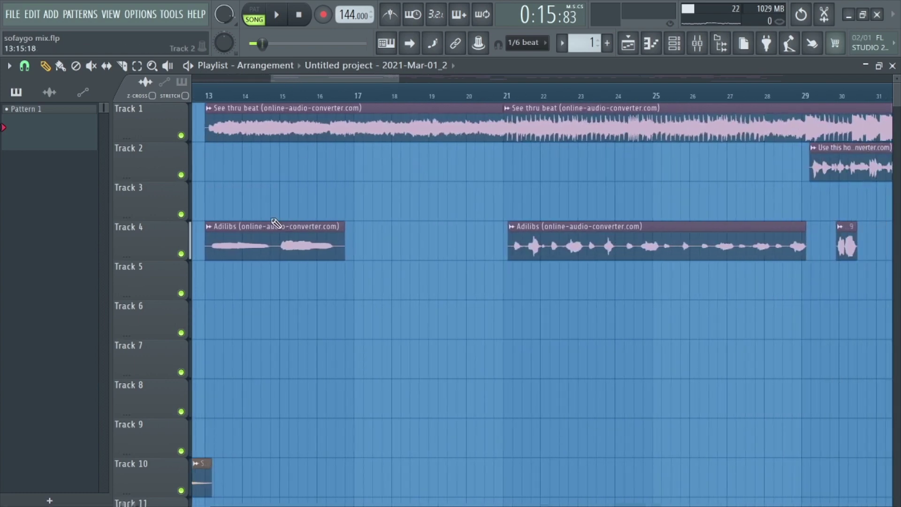
pyautogui.scroll(2, 505, 251)
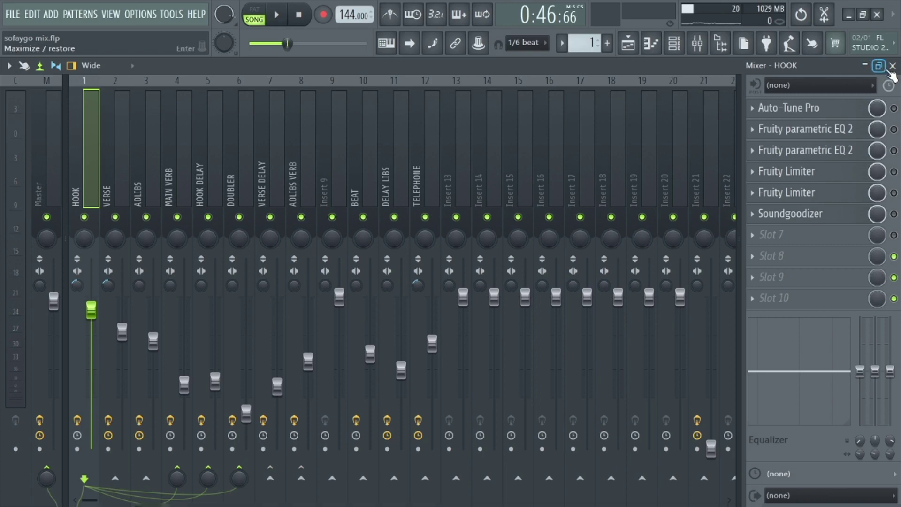
pyautogui.press('space')
pyautogui.click(208, 217)
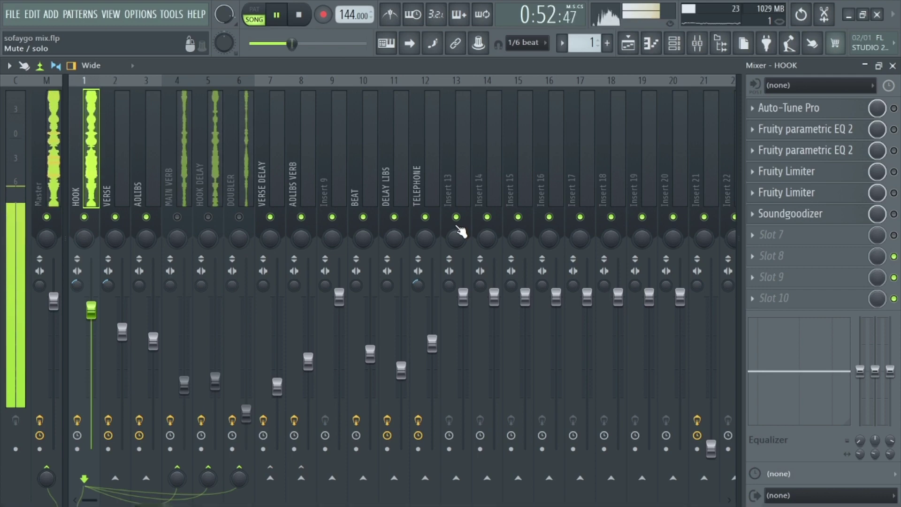
pyautogui.press('space')
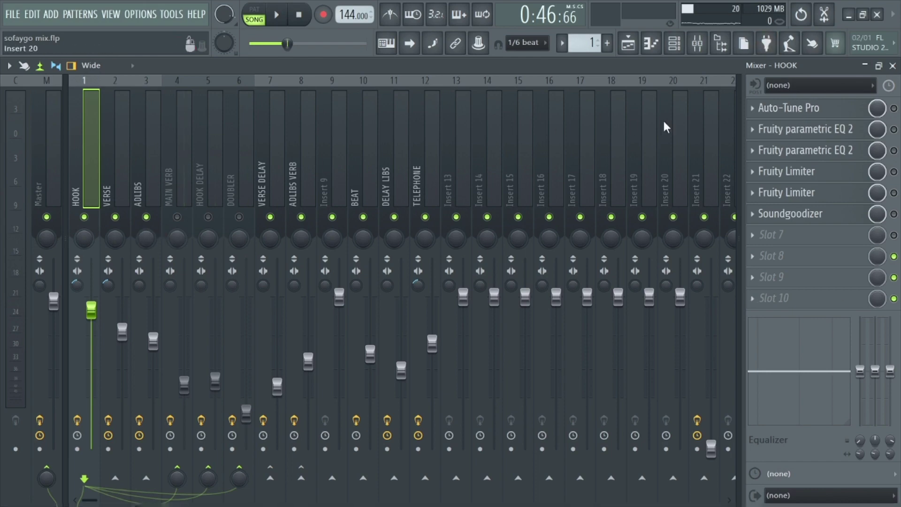
# Open Auto-Tune Pro on the HOOK track and set its input type to Alto/Tenor
pyautogui.click(779, 109)
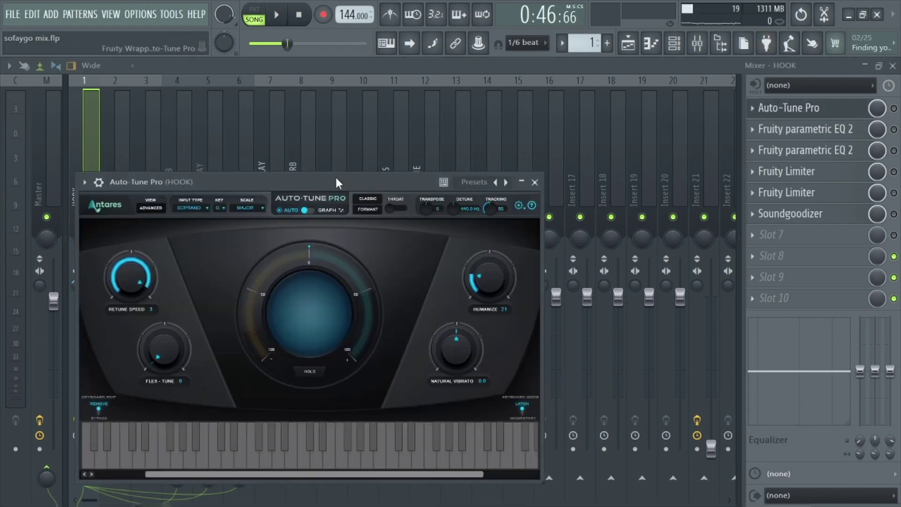
pyautogui.moveTo(336, 178); pyautogui.dragTo(418, 145)
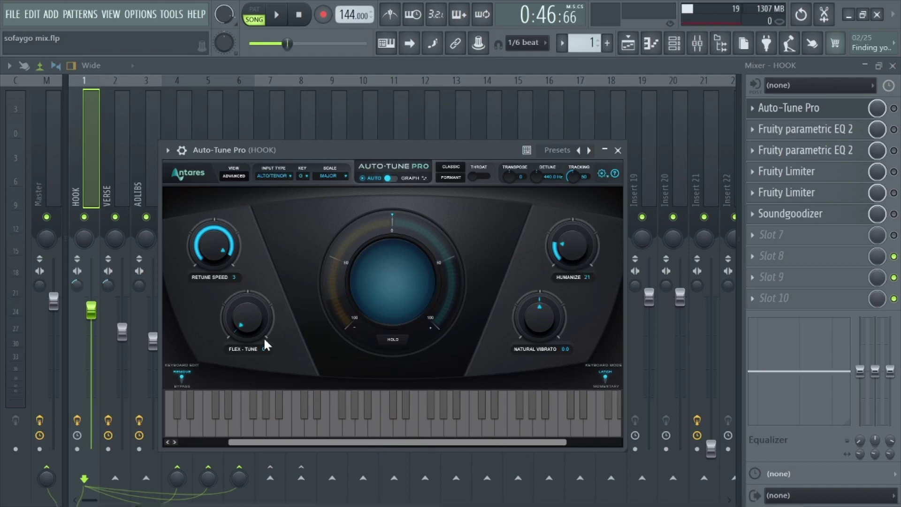
pyautogui.click(617, 150)
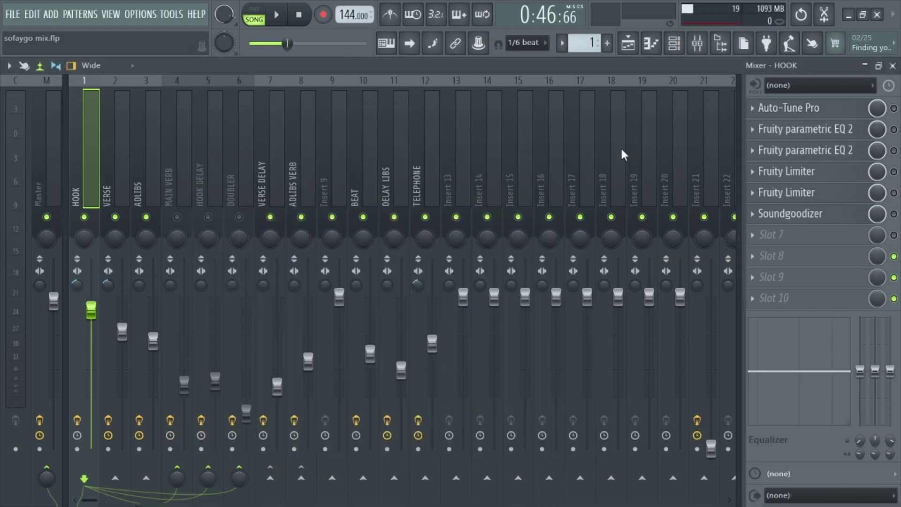
# Enable Auto-Tune Pro on the HOOK track and play the hook through it
pyautogui.press('space')
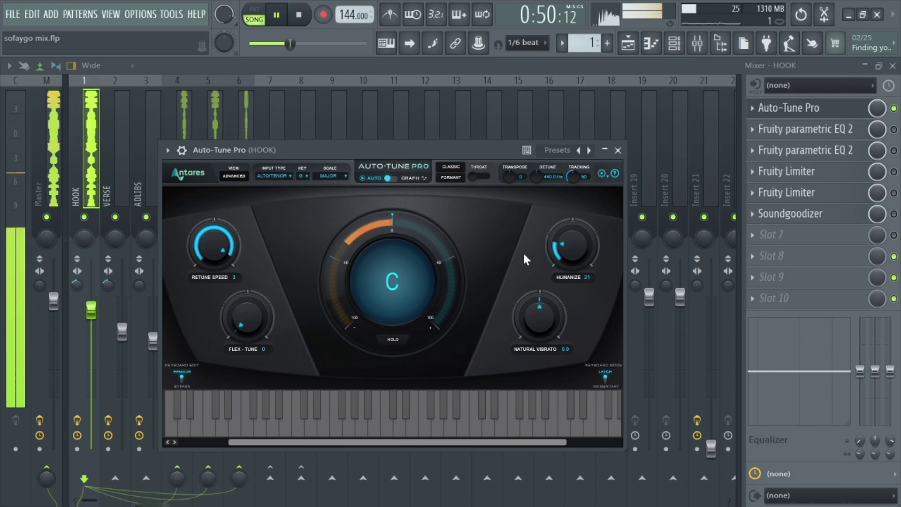
pyautogui.press('space')
pyautogui.click(618, 150)
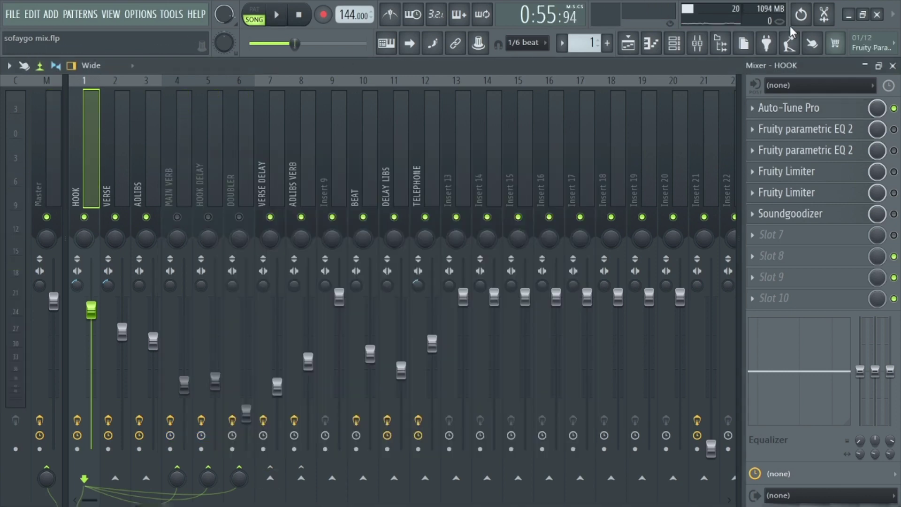
# Examine the band cuts of the HOOK track's first Fruity parametric EQ 2 and enable that effect
pyautogui.click(779, 130)
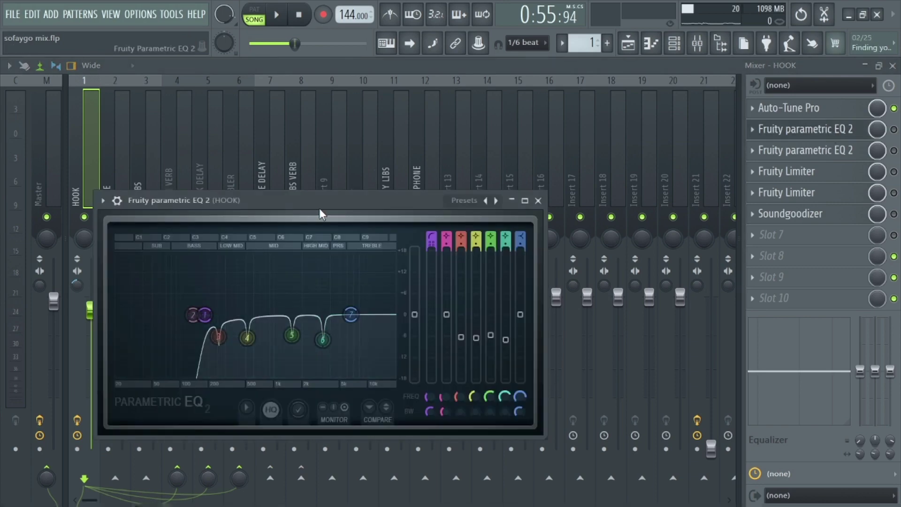
pyautogui.moveTo(319, 202); pyautogui.dragTo(365, 179)
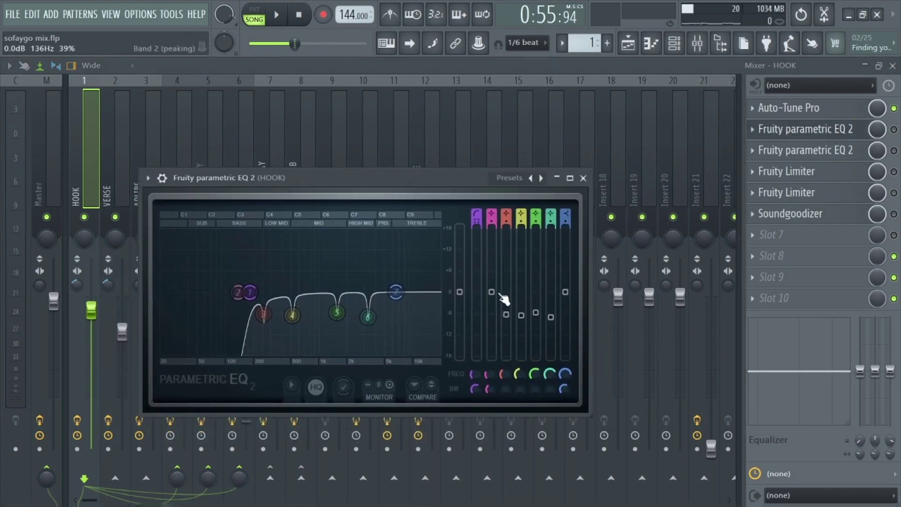
pyautogui.click(583, 177)
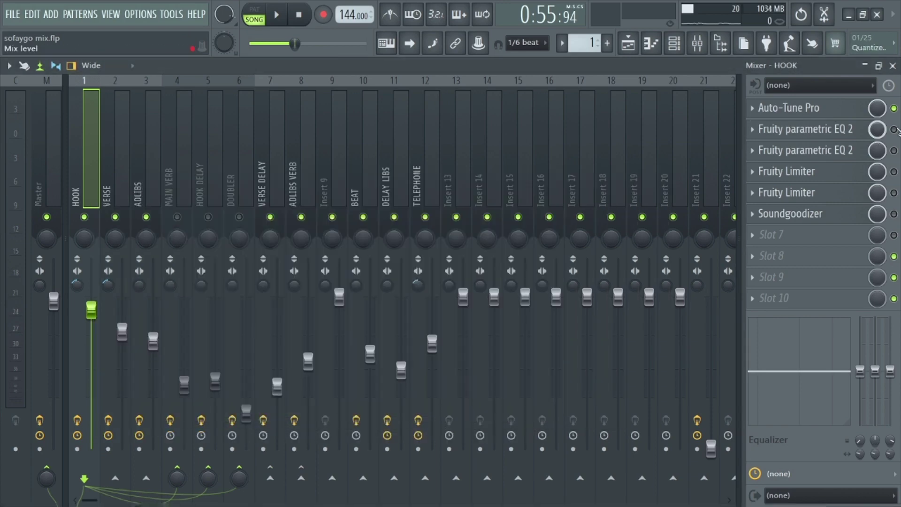
# Examine the band settings of the HOOK track's second Fruity parametric EQ 2, enable that effect and play the hook through it
pyautogui.click(833, 151)
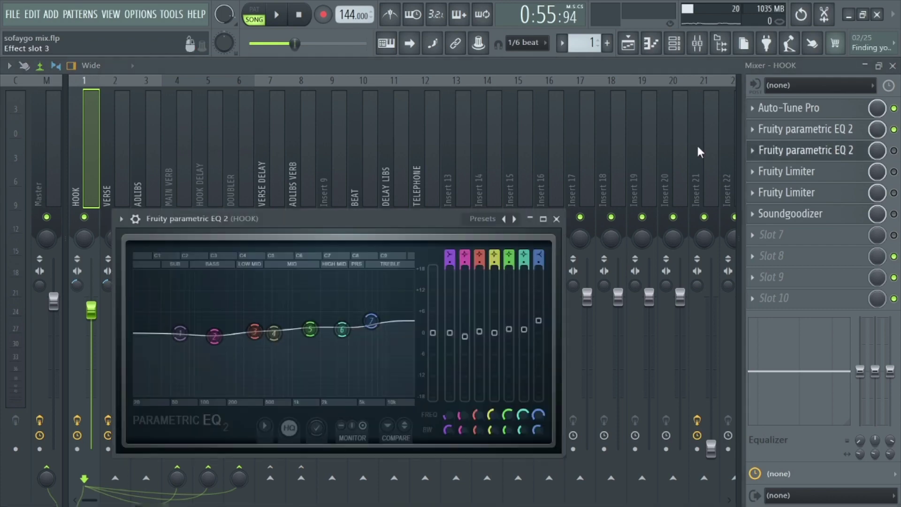
pyautogui.click(543, 218)
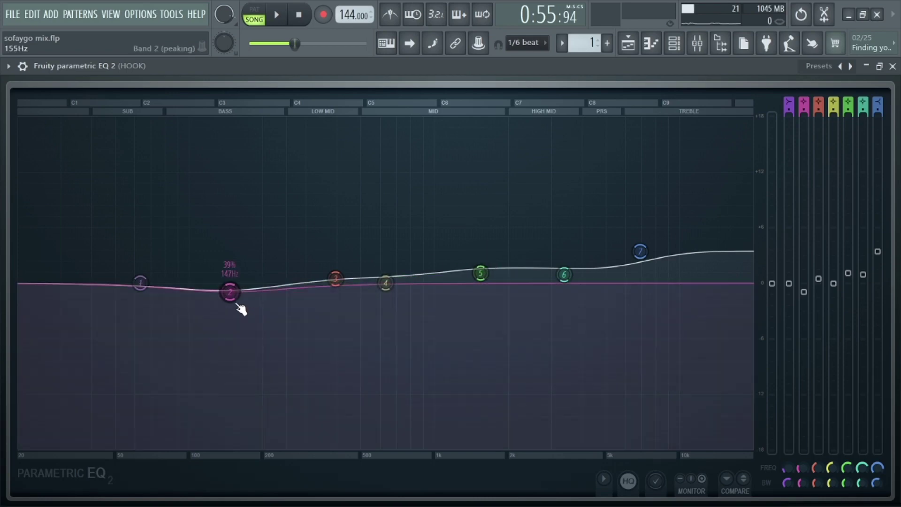
pyautogui.click(893, 66)
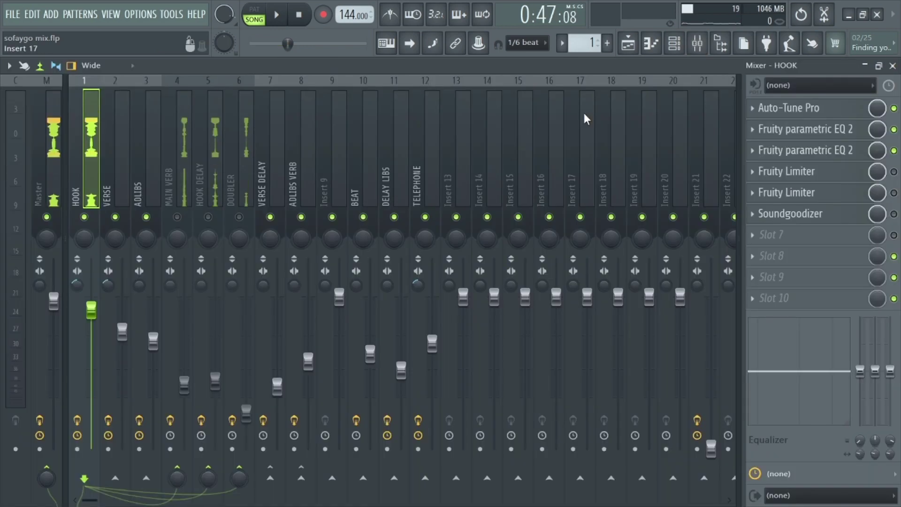
pyautogui.press('space')
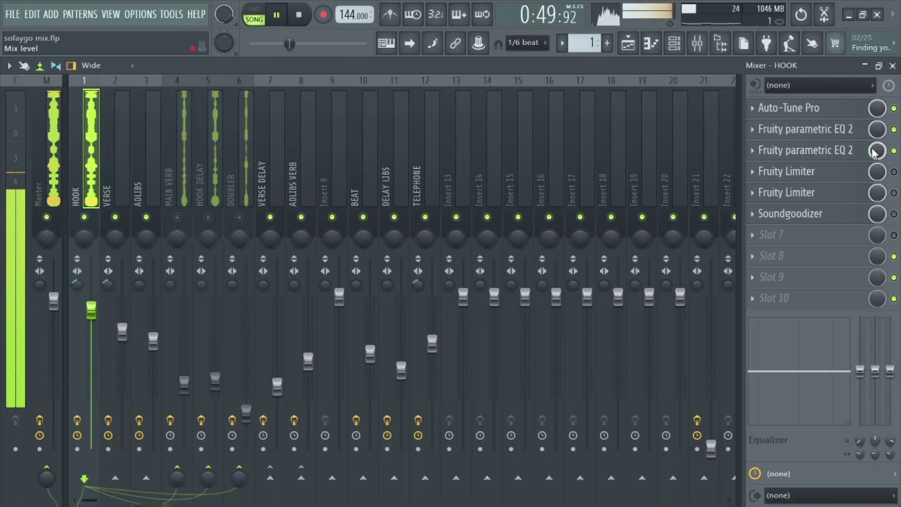
pyautogui.press('space')
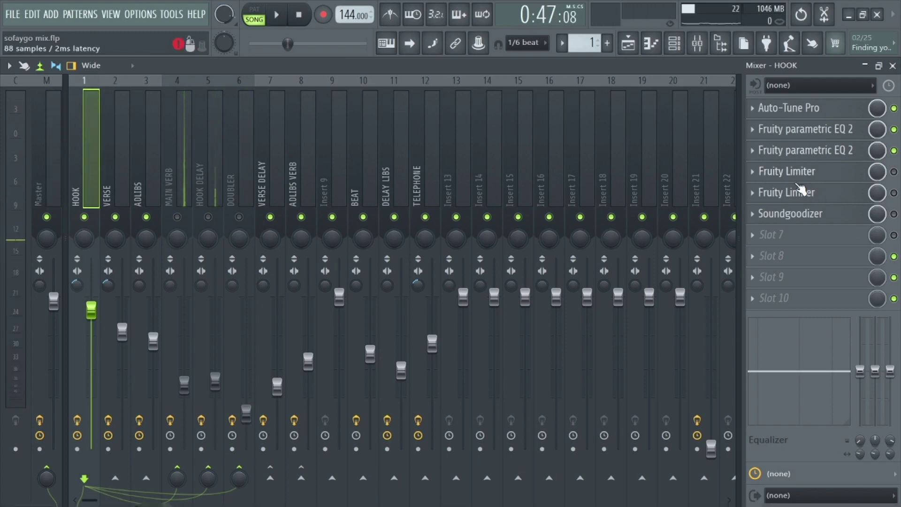
# Examine the first Fruity Limiter's compressor settings on the HOOK track and enable both Fruity Limiters
pyautogui.click(894, 171)
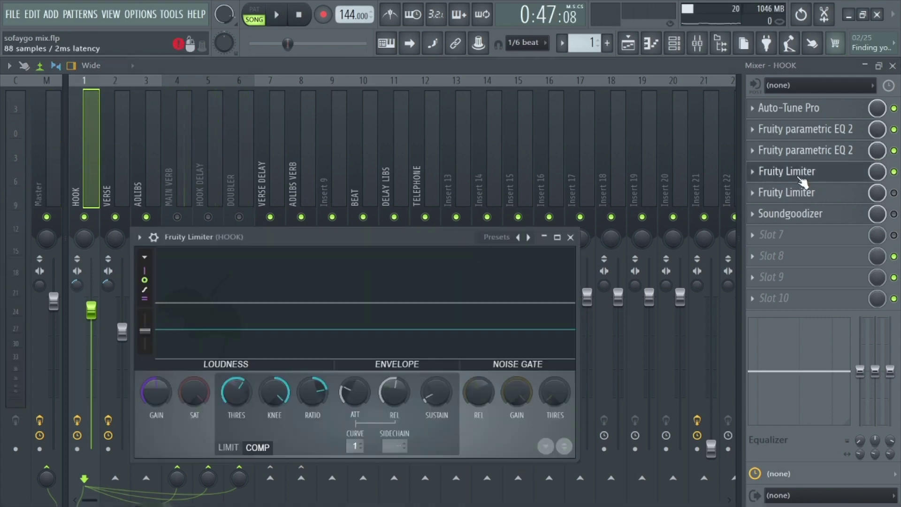
pyautogui.click(803, 180)
pyautogui.moveTo(409, 240); pyautogui.dragTo(487, 159)
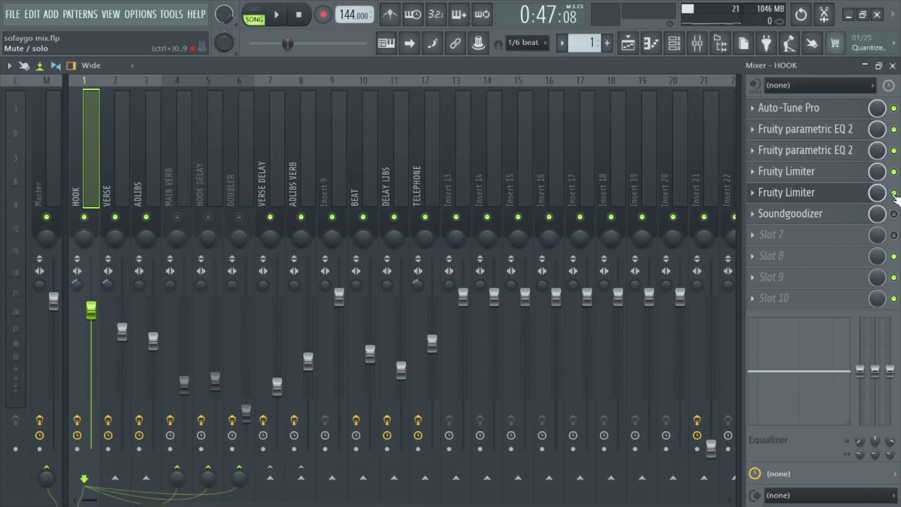
# Examine the limiter settings of the HOOK track's second Fruity Limiter and play the hook through it
pyautogui.click(778, 193)
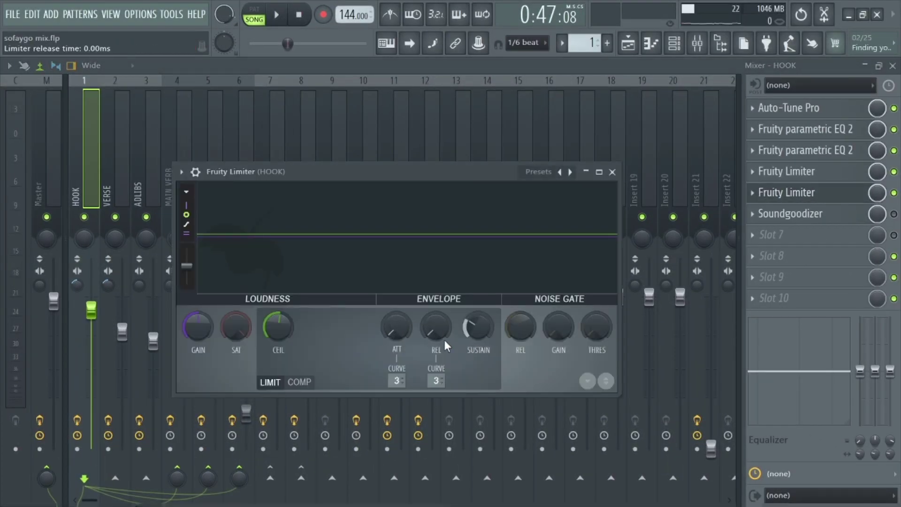
pyautogui.press('space')
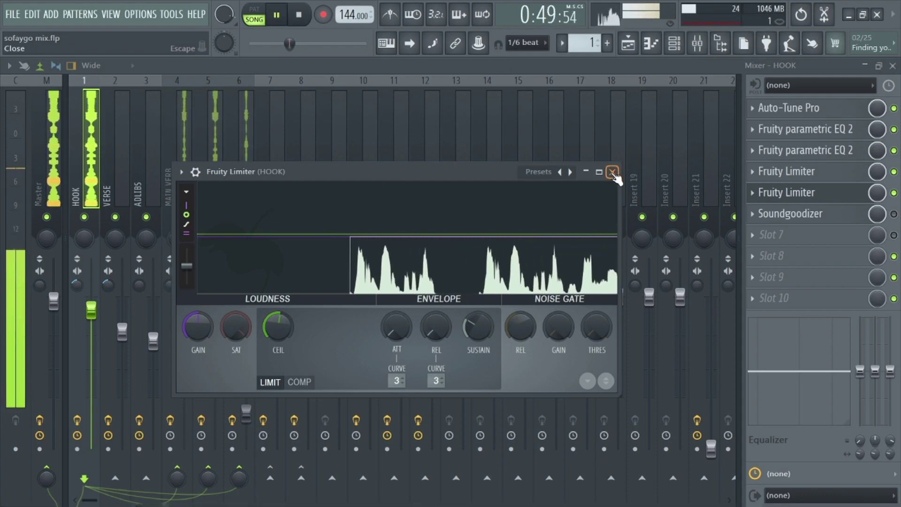
pyautogui.press('space')
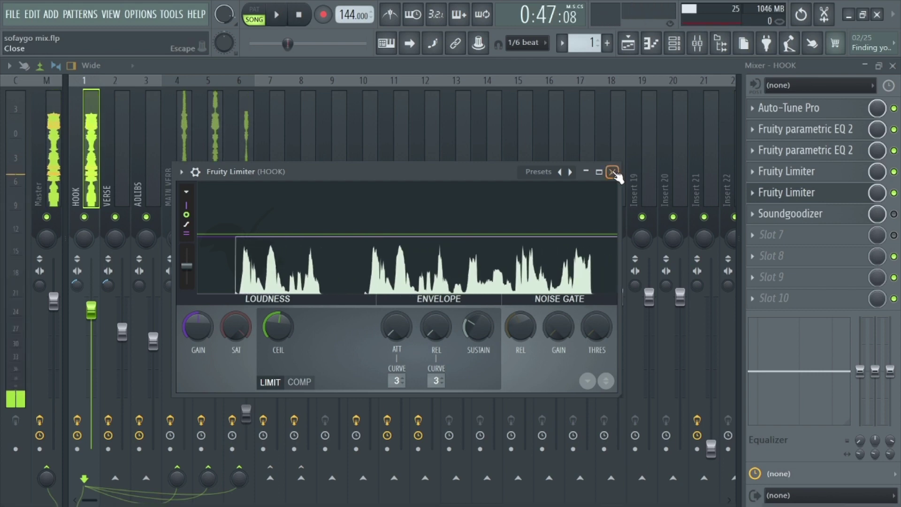
pyautogui.click(613, 172)
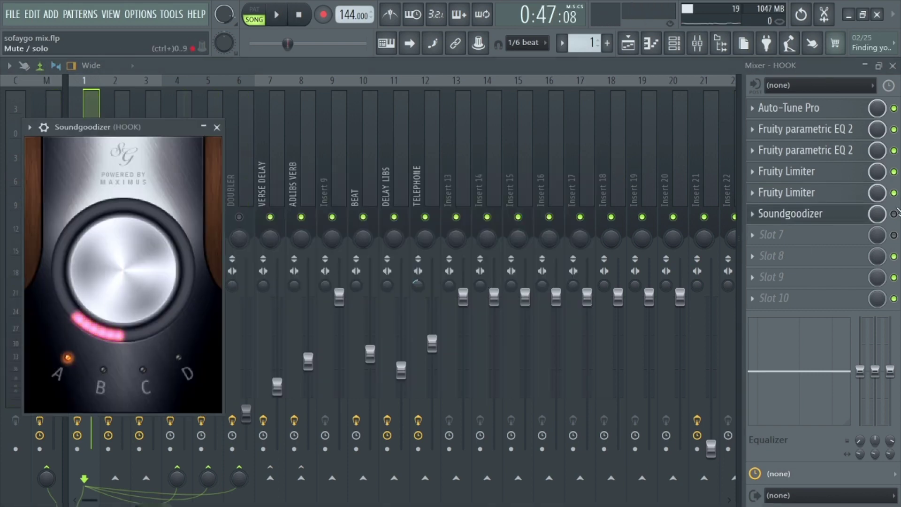
# Enable Soundgoodizer on the HOOK track and compare the hook with the effect off and on during playback
pyautogui.press('Escape')
pyautogui.press('space')
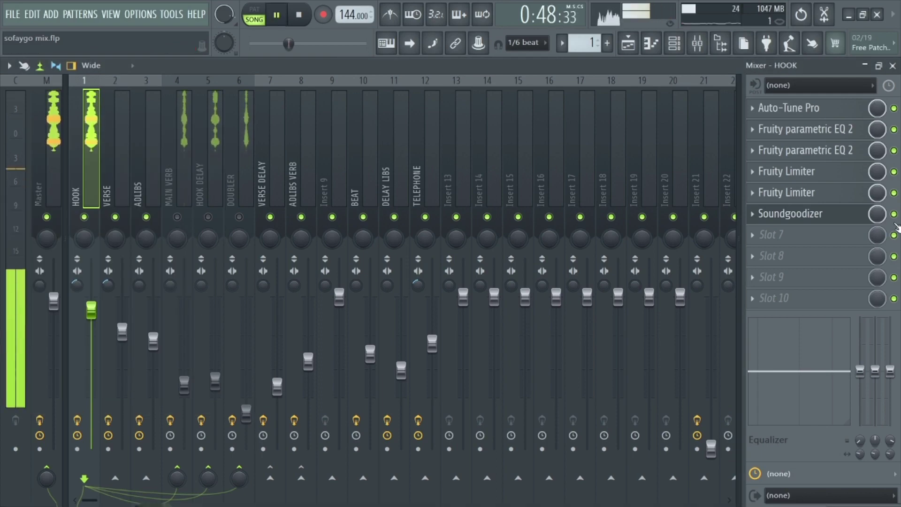
pyautogui.click(894, 215)
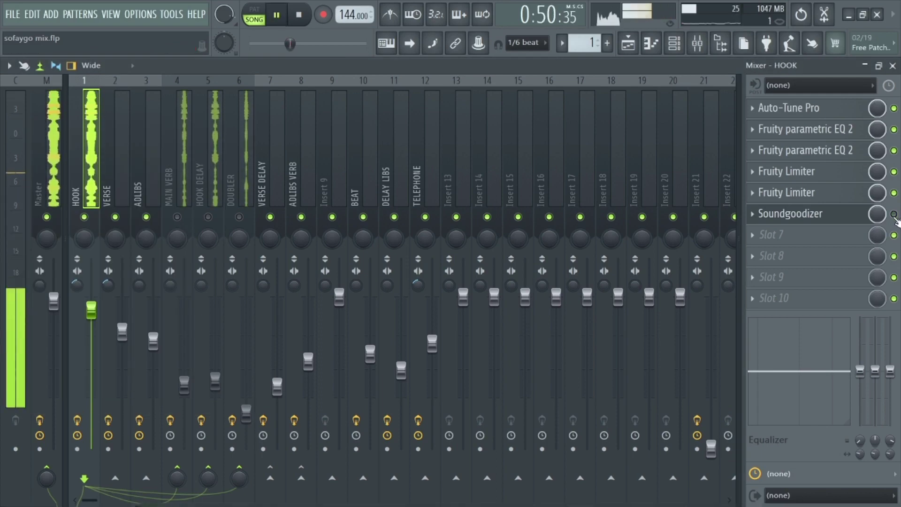
pyautogui.click(894, 215)
pyautogui.press('space')
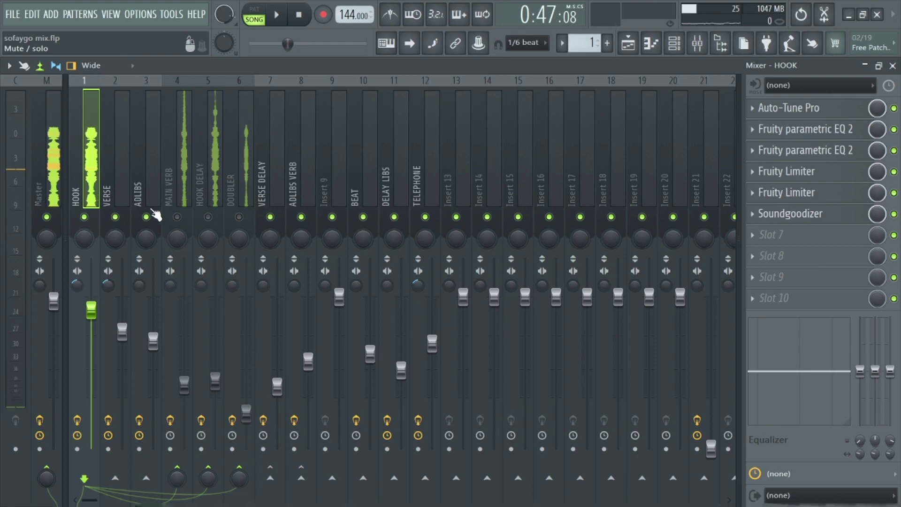
# Examine the MAIN VERB track's Fruity Reeverb 2 with its presets and its Fruity parametric EQ 2 curve, and unmute the track
pyautogui.click(196, 162)
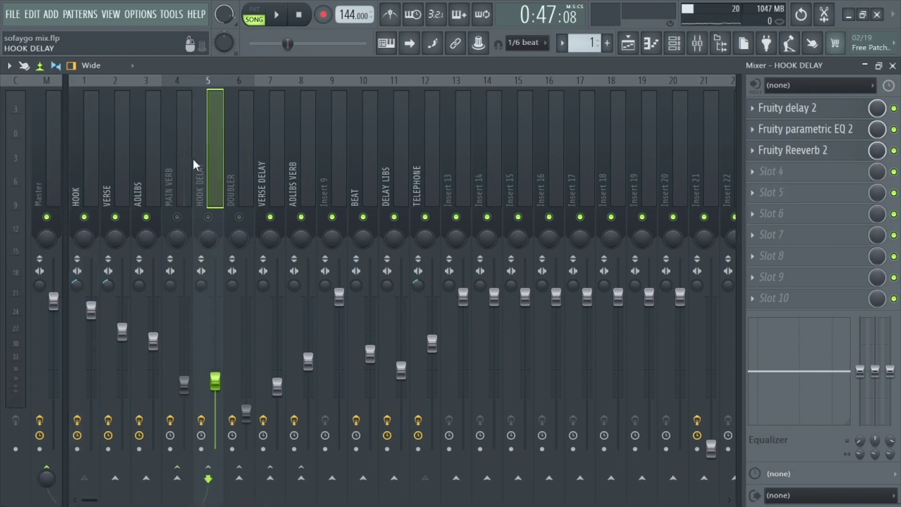
pyautogui.click(171, 154)
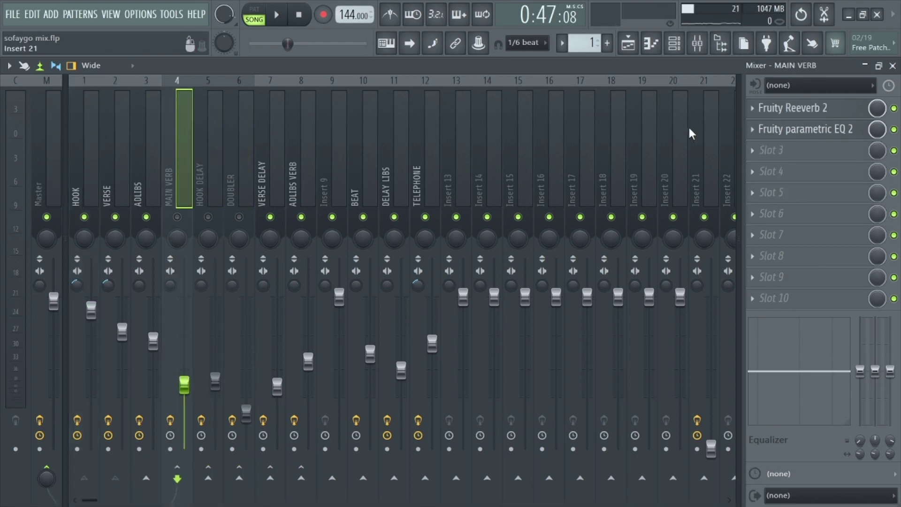
pyautogui.click(812, 121)
pyautogui.click(362, 145)
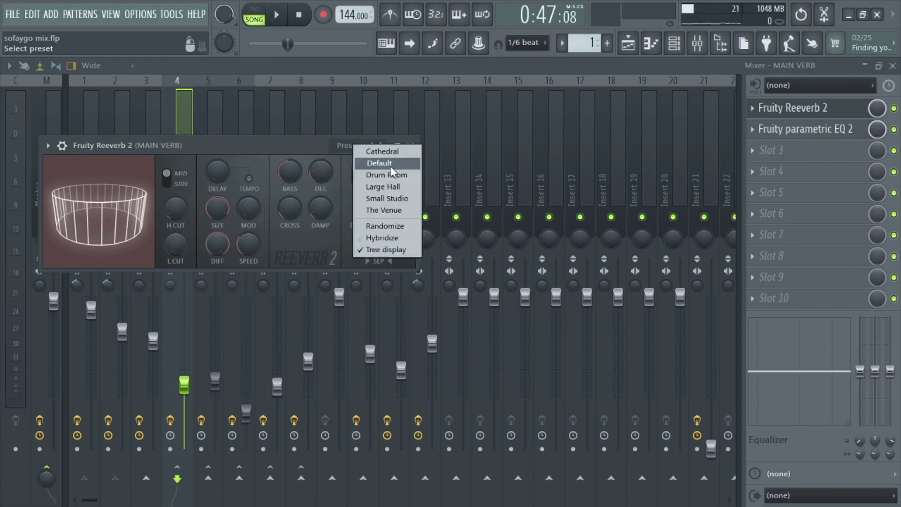
pyautogui.click(412, 145)
pyautogui.click(411, 145)
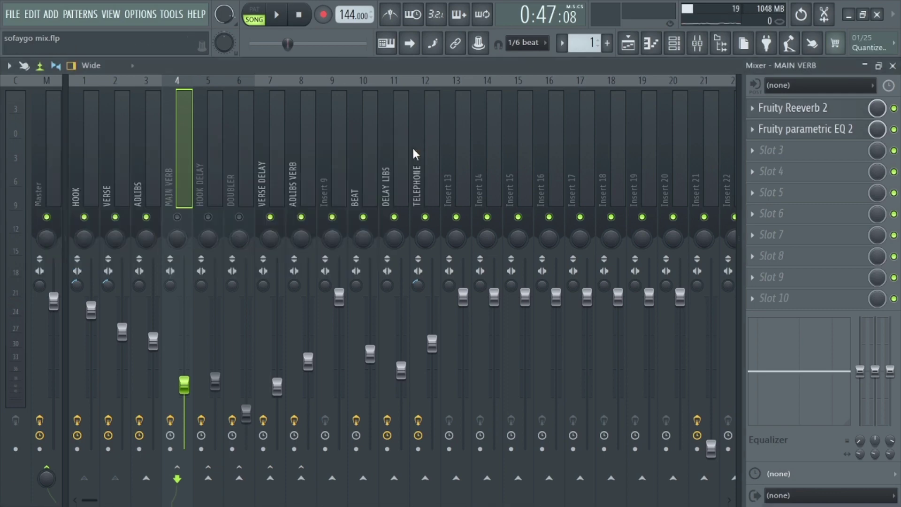
pyautogui.click(811, 130)
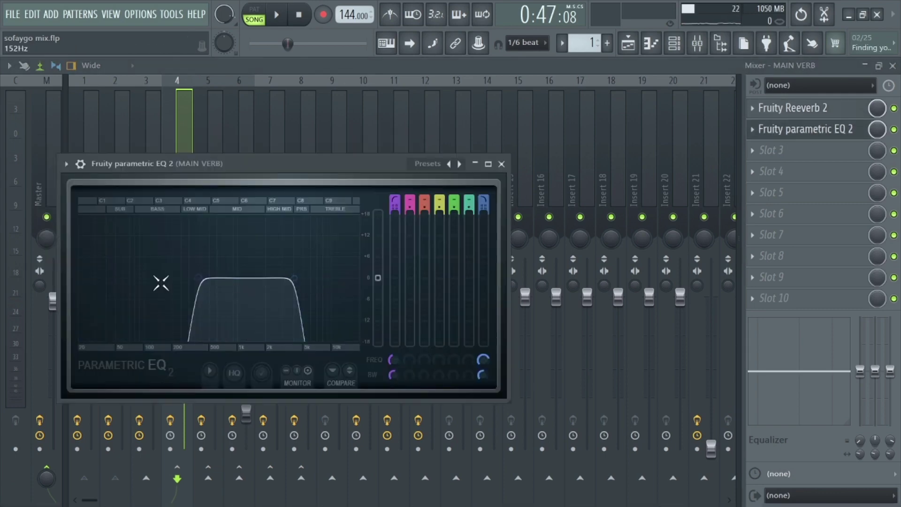
pyautogui.click(501, 163)
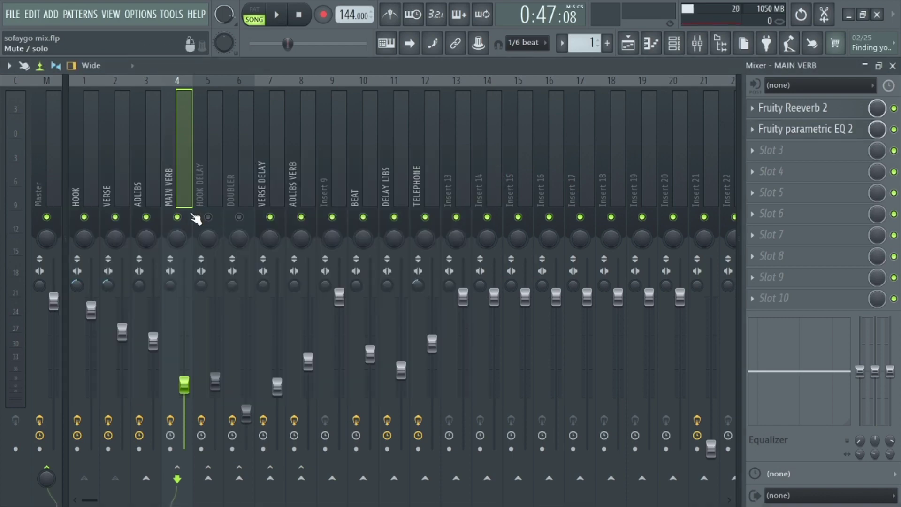
# Play the hook with the MAIN VERB track active
pyautogui.click(84, 141)
pyautogui.press('space')
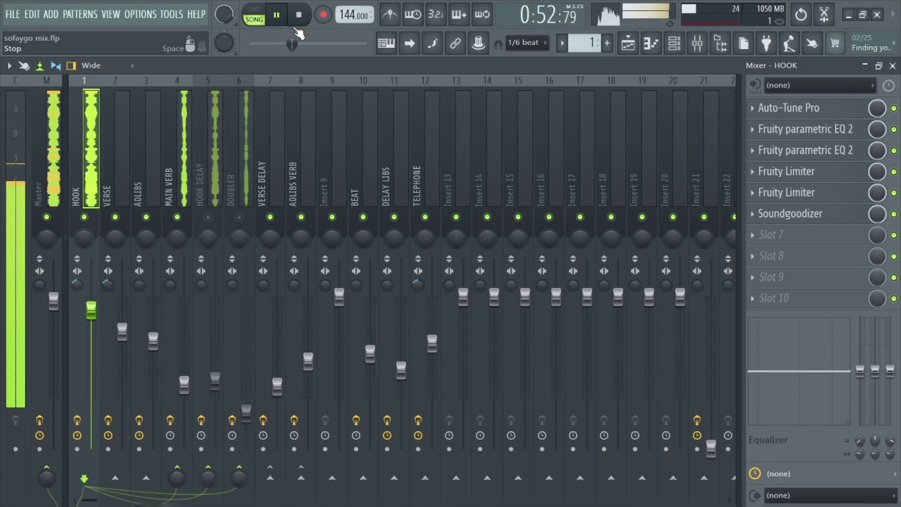
pyautogui.click(299, 17)
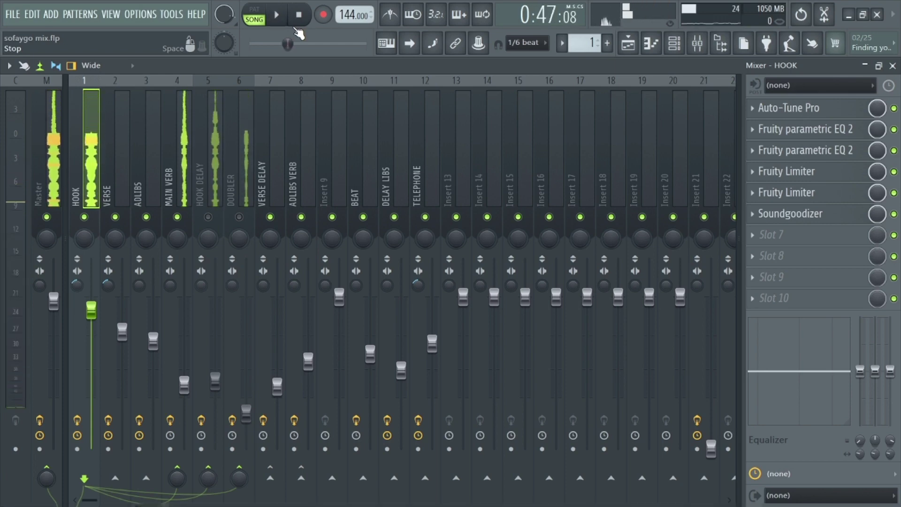
# Examine the feedback and time settings of Fruity delay 2 on the HOOK DELAY track
pyautogui.click(215, 156)
pyautogui.click(840, 116)
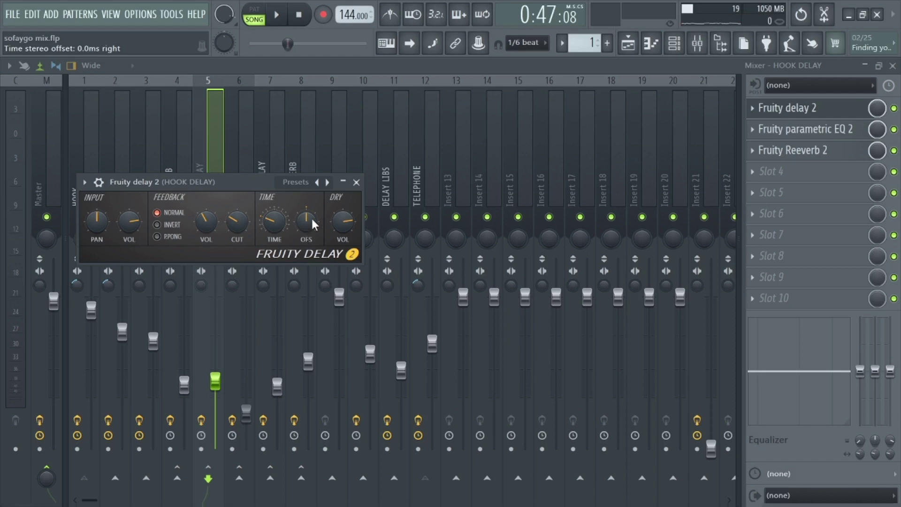
pyautogui.click(357, 183)
# Examine the HOOK DELAY track's Fruity parametric EQ 2 with its Mastering presets such as Radio, and its Fruity Reeverb 2
pyautogui.click(824, 128)
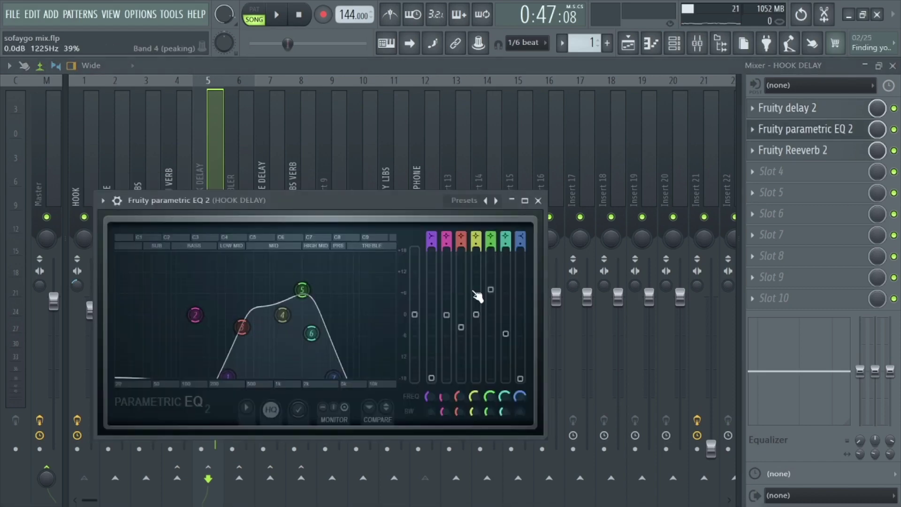
pyautogui.click(464, 200)
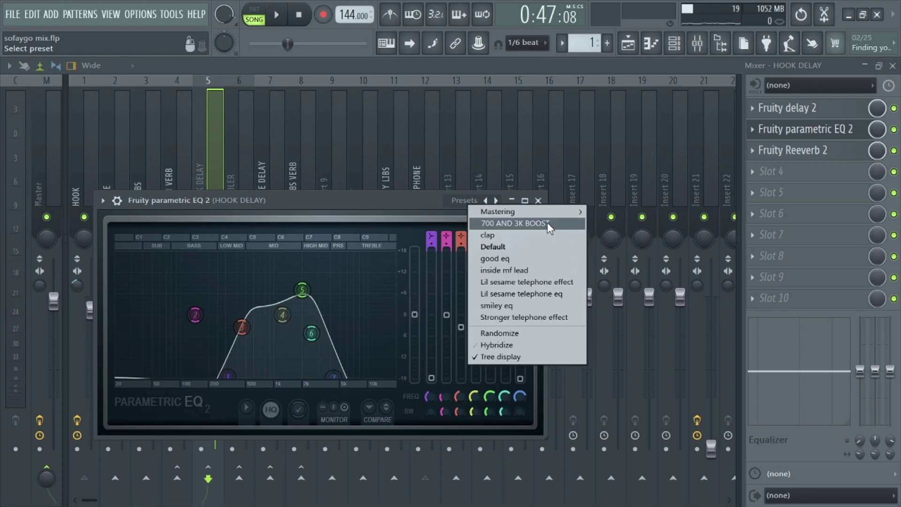
pyautogui.moveTo(539, 212)
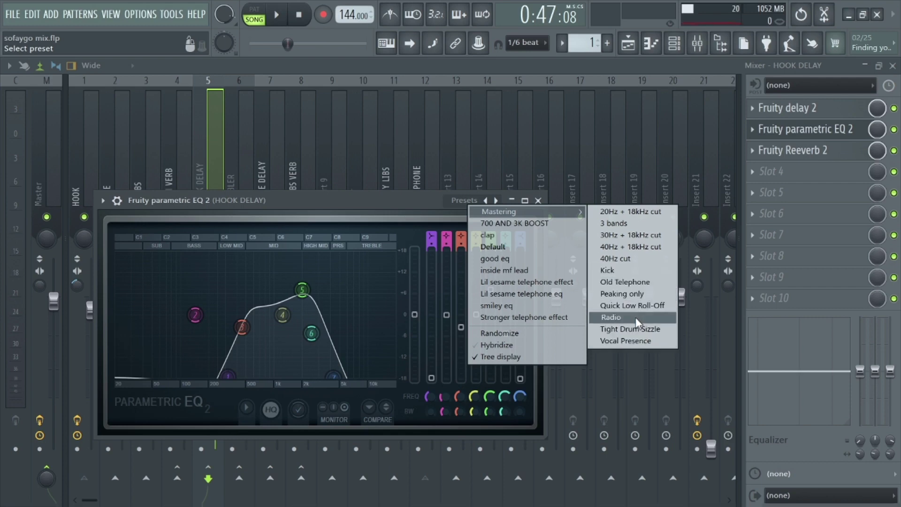
pyautogui.click(496, 187)
pyautogui.click(538, 200)
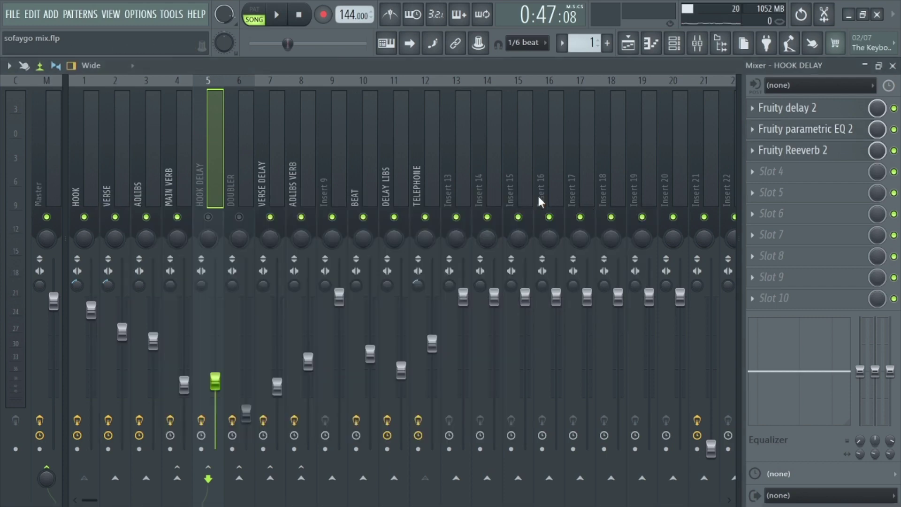
pyautogui.click(804, 150)
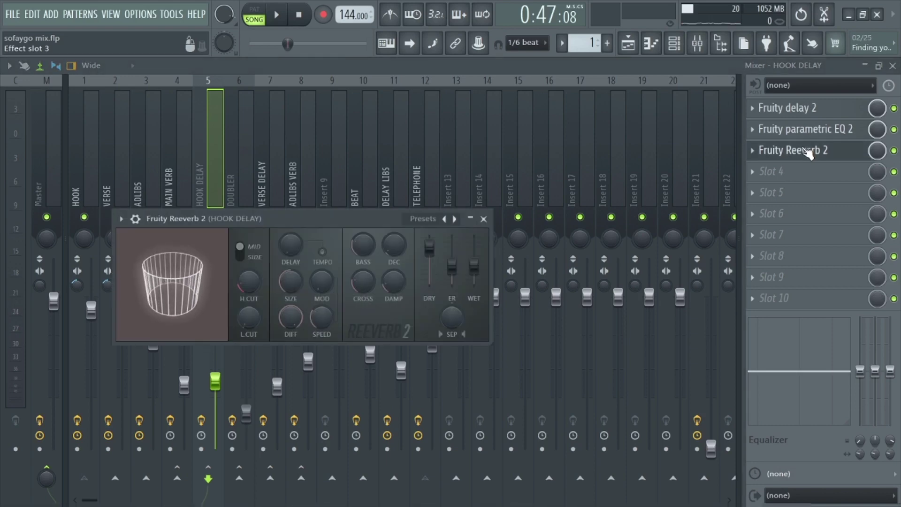
pyautogui.click(807, 151)
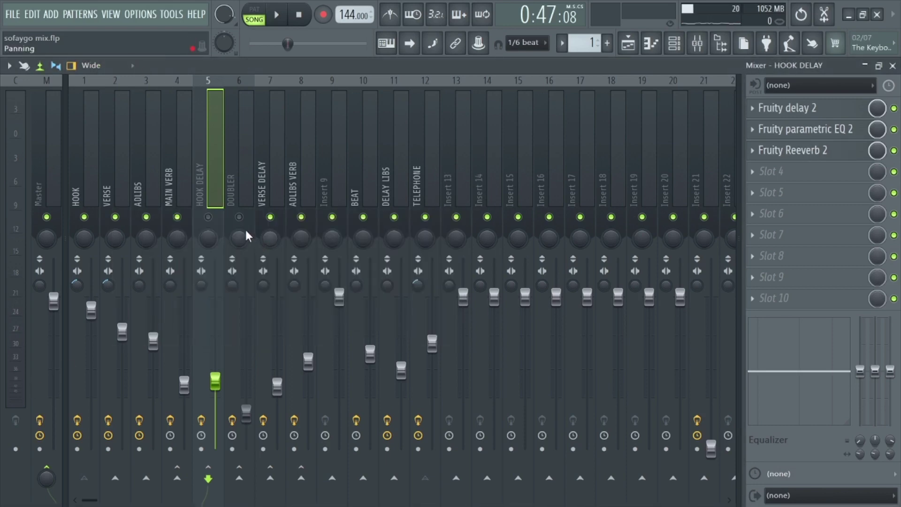
# Mute the MAIN VERB track, unmute HOOK DELAY and play the hook with only the delay
pyautogui.click(178, 216)
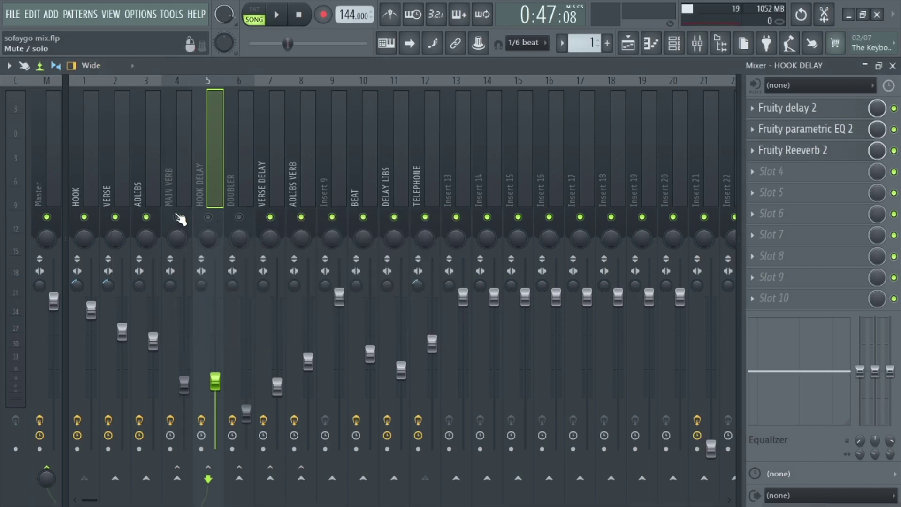
pyautogui.click(209, 218)
pyautogui.click(78, 148)
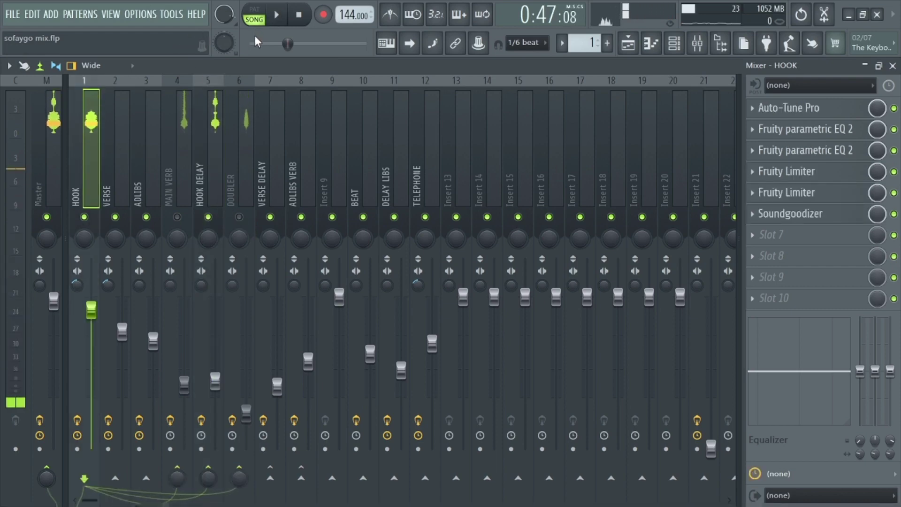
# Unmute the MAIN VERB and DOUBLER tracks and open the DOUBLER track's Patcher effect
pyautogui.click(141, 167)
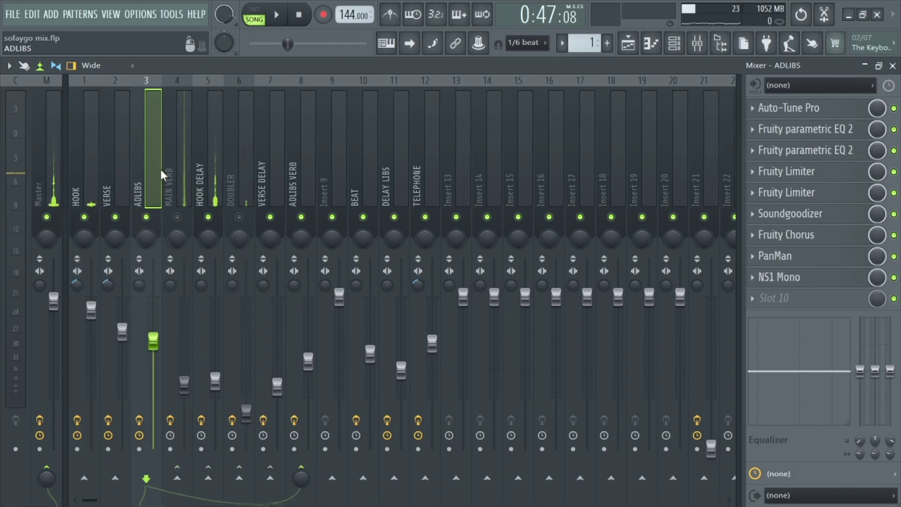
pyautogui.click(180, 171)
pyautogui.click(177, 217)
pyautogui.click(207, 171)
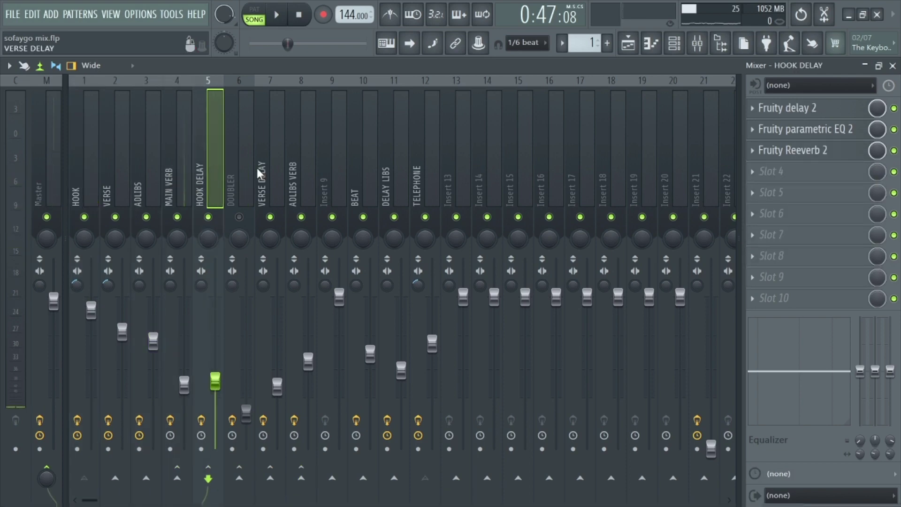
pyautogui.click(239, 217)
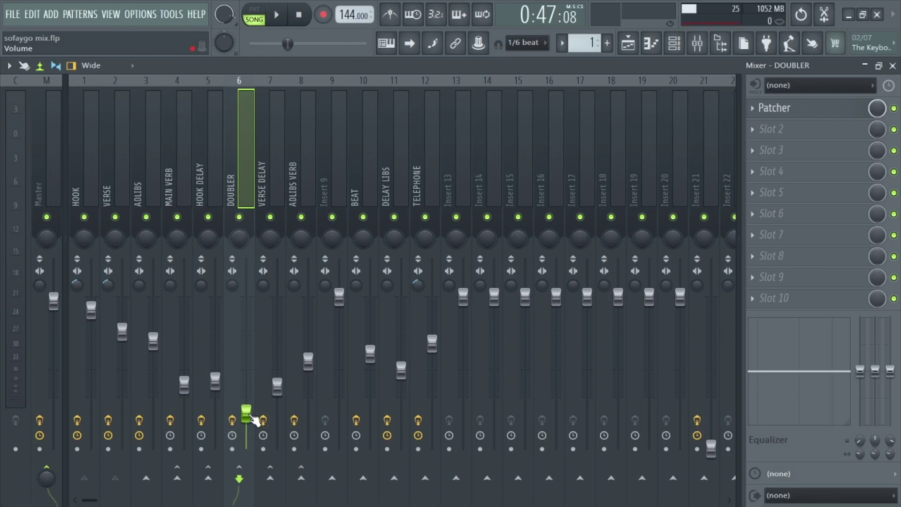
pyautogui.click(774, 107)
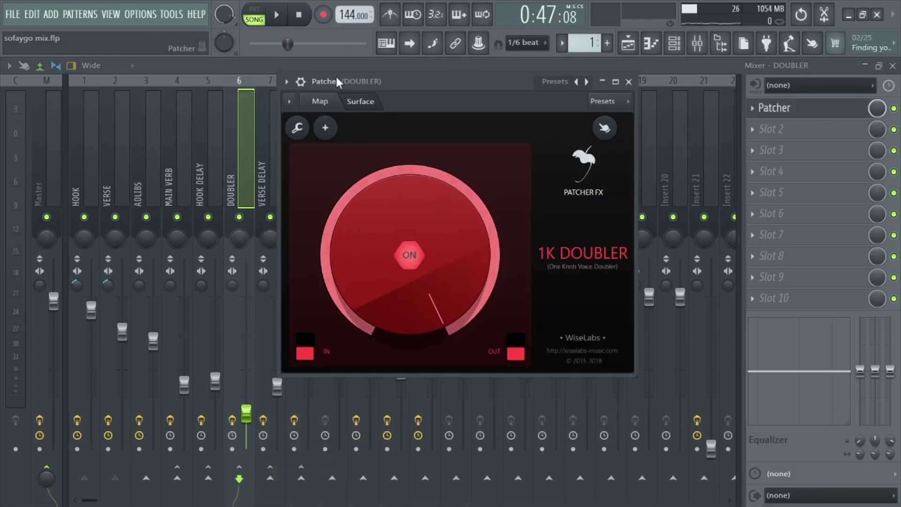
# Close the doubler effect, lower the DOUBLER track's volume slightly and play the hook
pyautogui.click(627, 82)
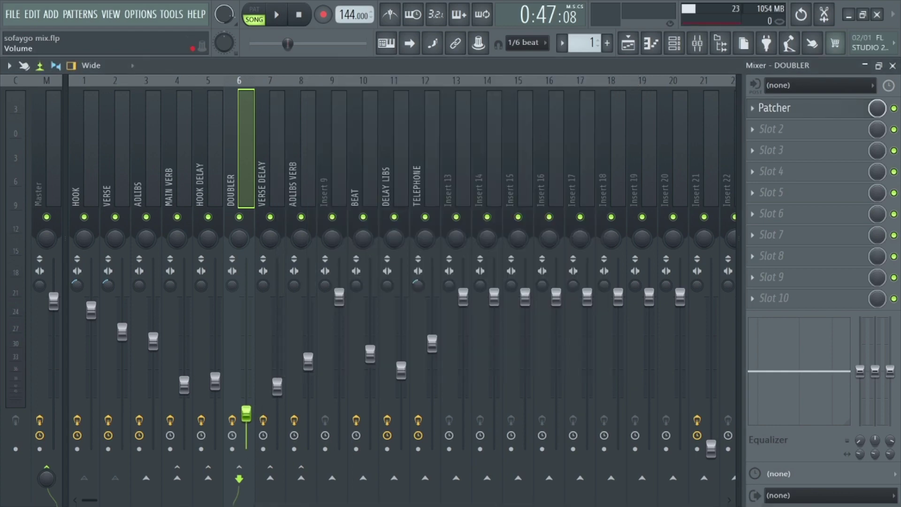
pyautogui.moveTo(246, 413)
pyautogui.mouseDown()
pyautogui.moveTo(246, 330)
pyautogui.moveTo(246, 417)
pyautogui.mouseUp()
pyautogui.press('space')
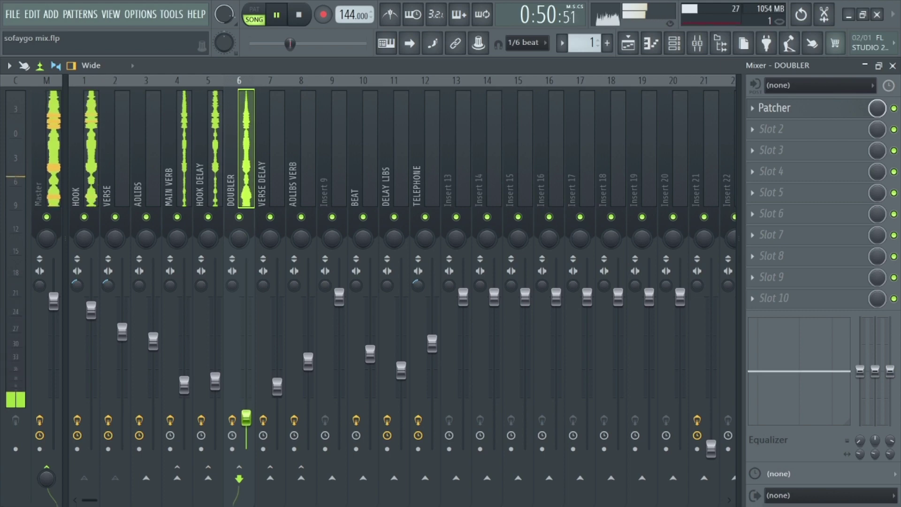
pyautogui.press('space')
# Paste the copied 19% value onto the DOUBLER track's volume and play the hook again
pyautogui.rightClick(246, 416)
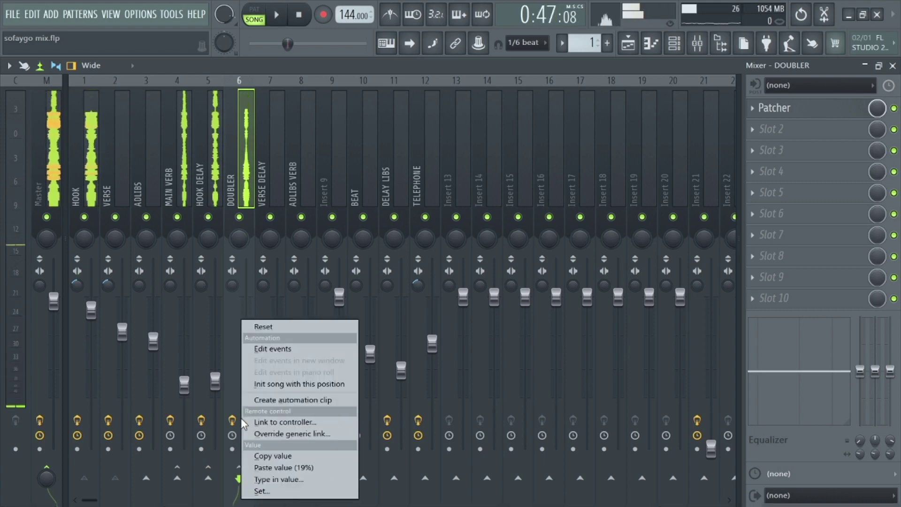
pyautogui.click(309, 468)
pyautogui.press('space')
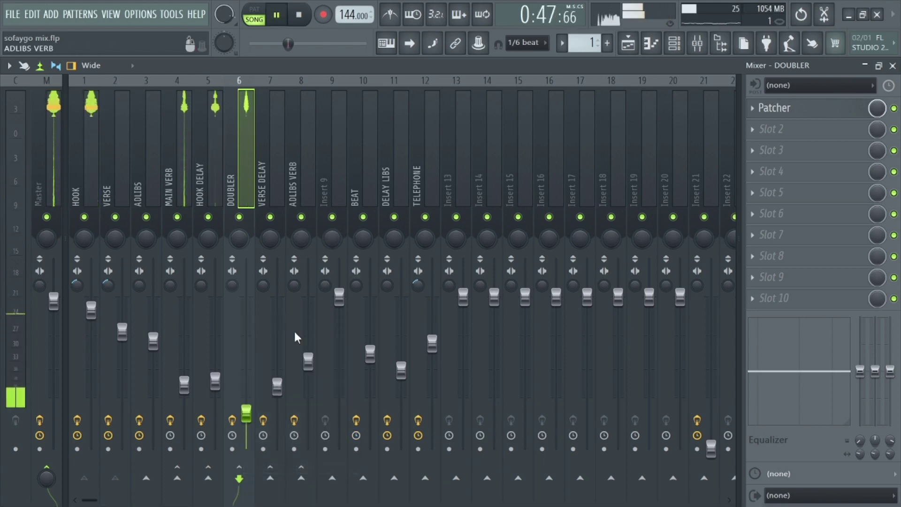
pyautogui.press('space')
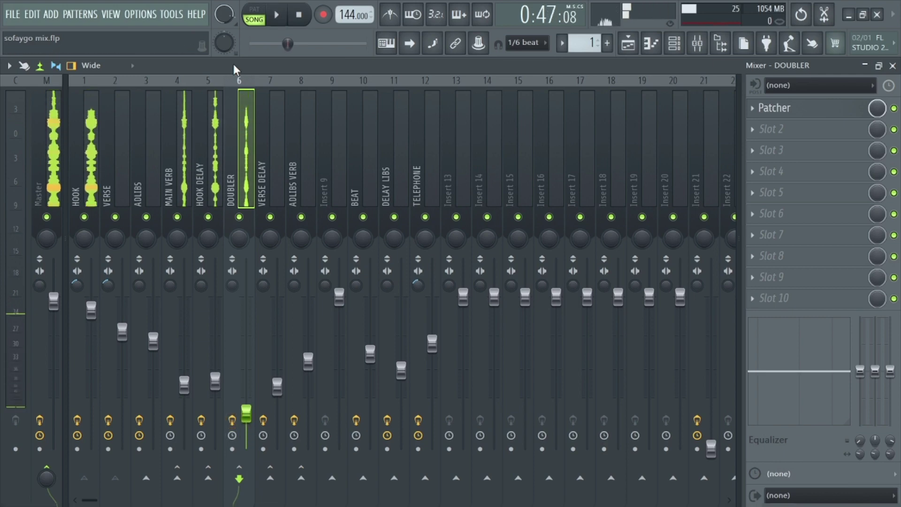
# Review the VERSE and HOOK effect chains, then move playback to the verse at 1:30 in the playlist and return to the mixer
pyautogui.click(184, 155)
pyautogui.click(246, 155)
pyautogui.click(108, 153)
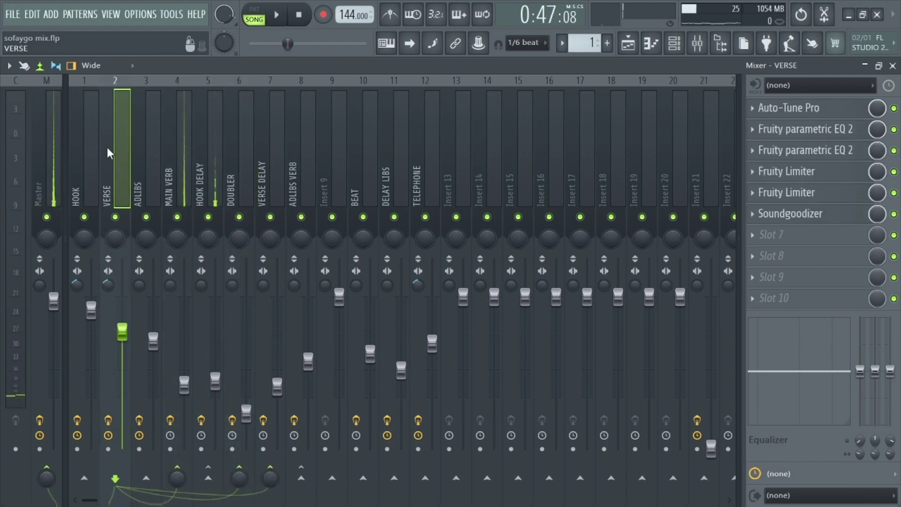
pyautogui.click(90, 150)
pyautogui.click(893, 66)
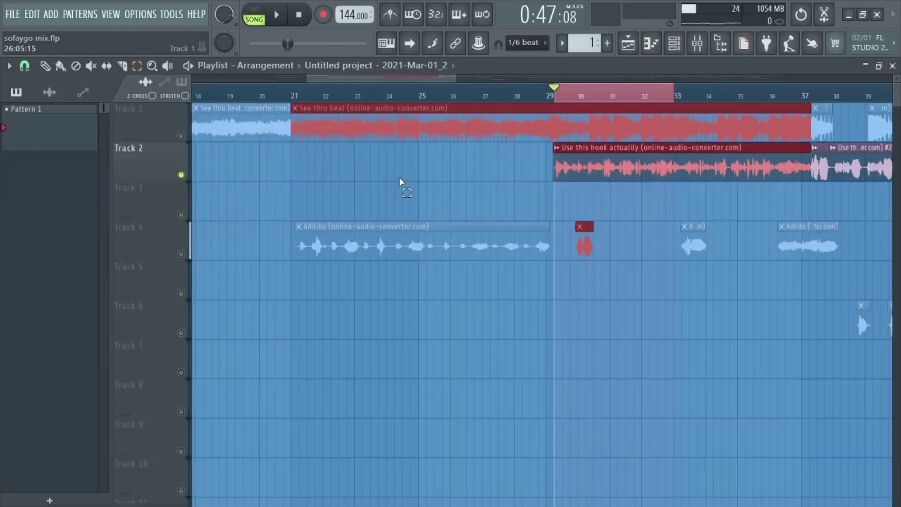
pyautogui.click(697, 44)
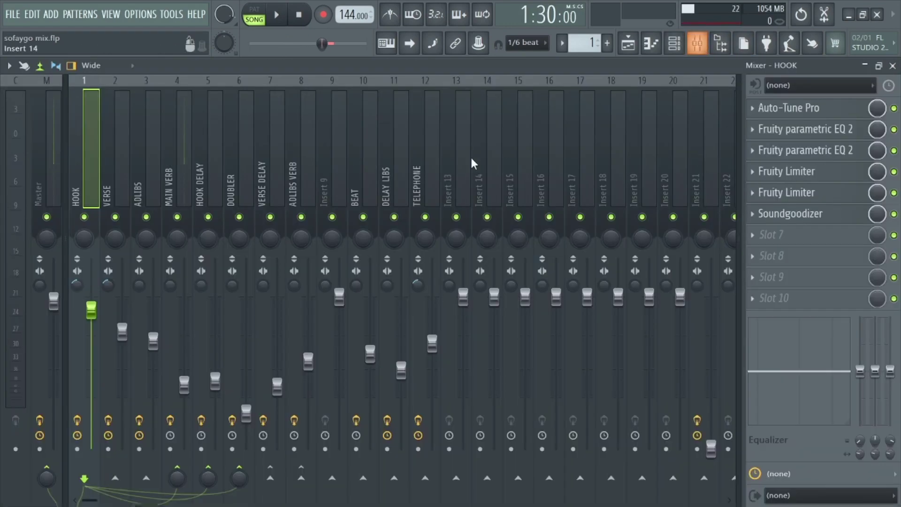
# Show the option for saving the HOOK track's mixer state, then view the VERSE track's effect chain and sends
pyautogui.rightClick(75, 137)
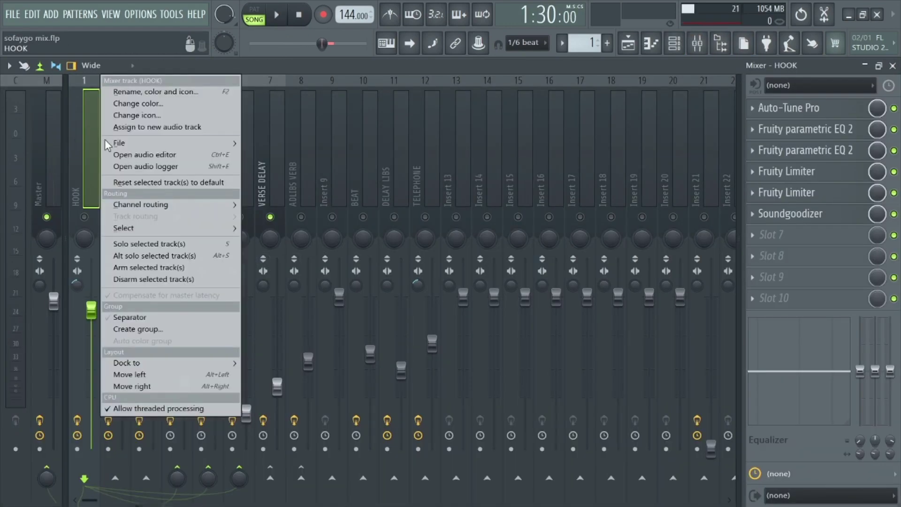
pyautogui.moveTo(105, 141)
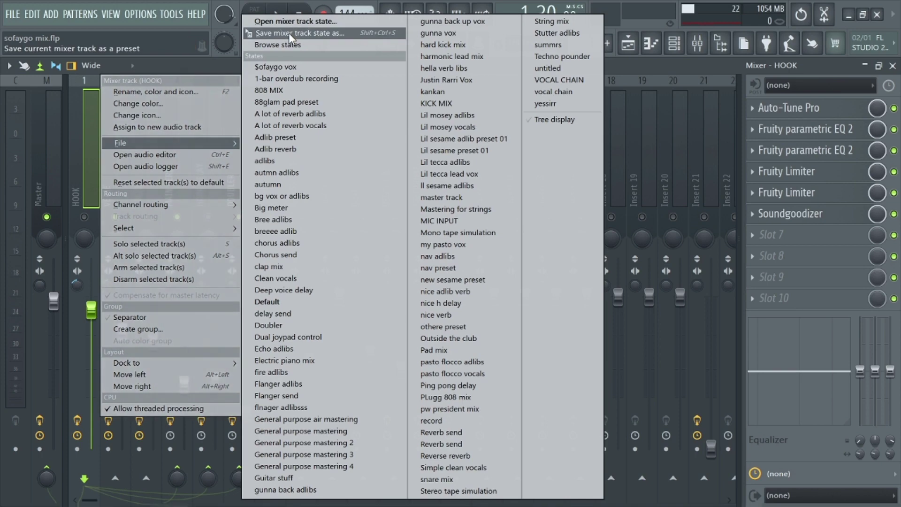
pyautogui.click(80, 97)
pyautogui.click(118, 130)
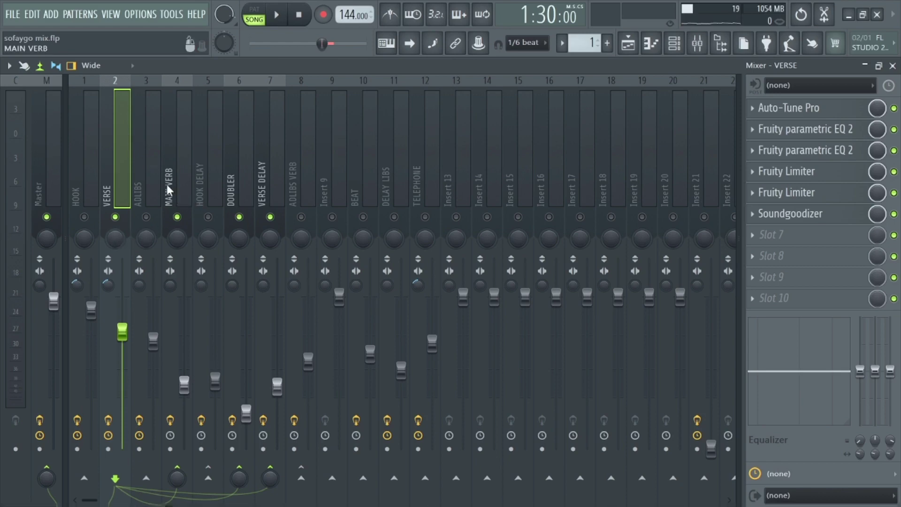
# Examine Fruity delay 2 on the VERSE DELAY track and play the soloed verse with its sends
pyautogui.click(261, 182)
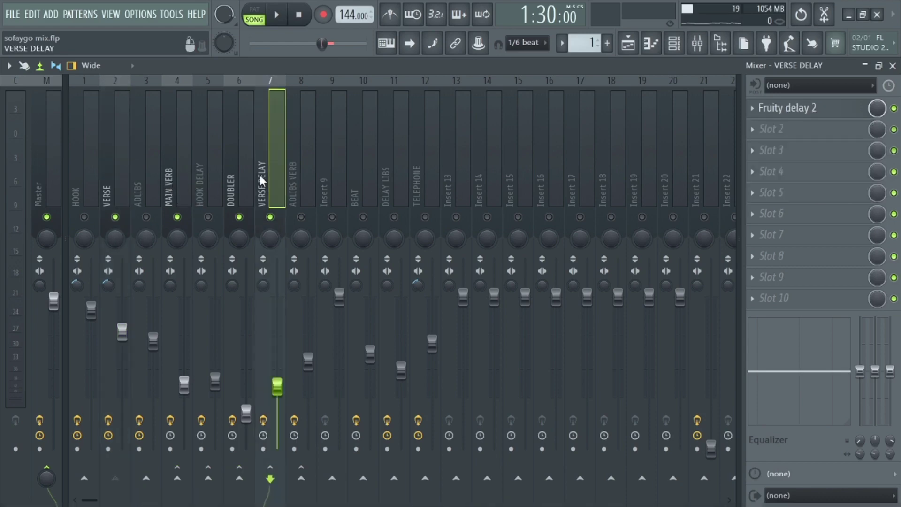
pyautogui.click(792, 111)
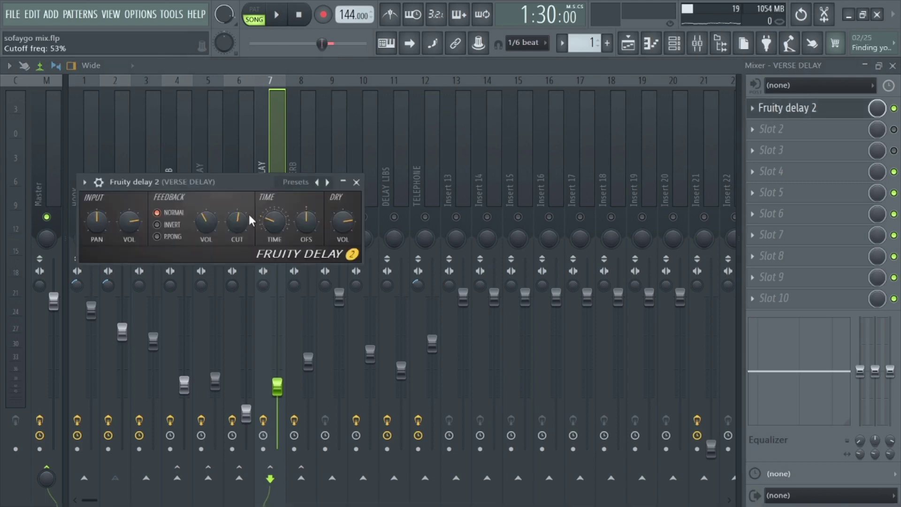
pyautogui.click(356, 182)
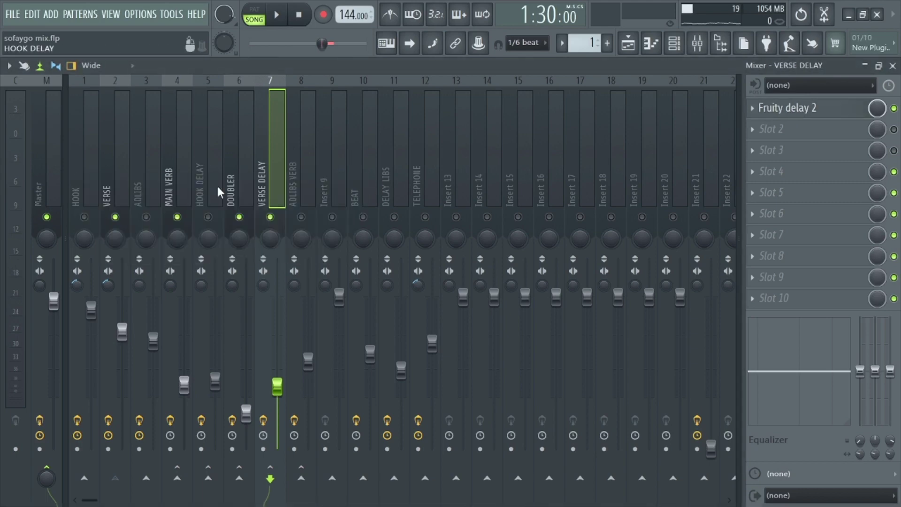
pyautogui.press('space')
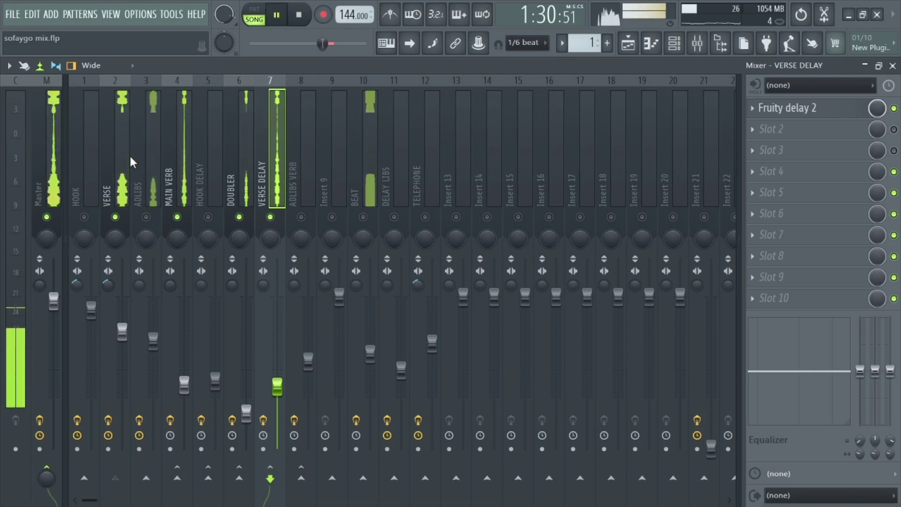
pyautogui.press('space')
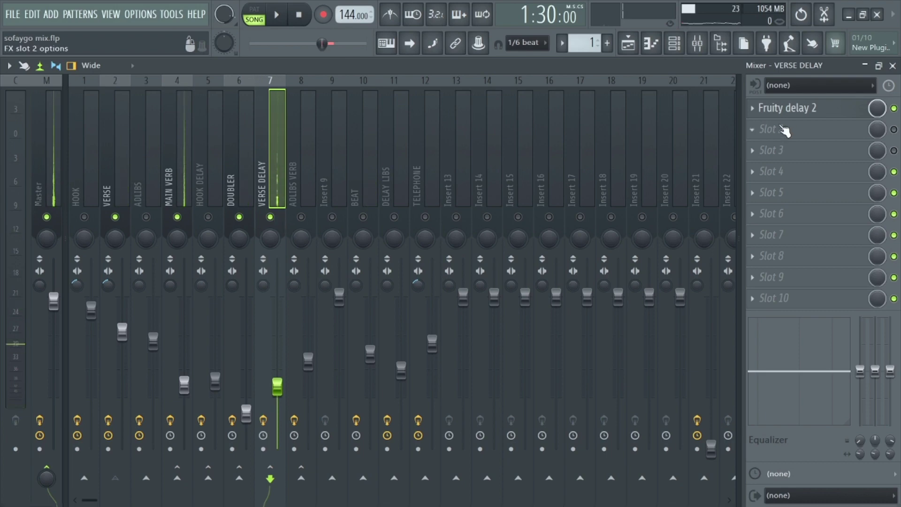
pyautogui.click(783, 109)
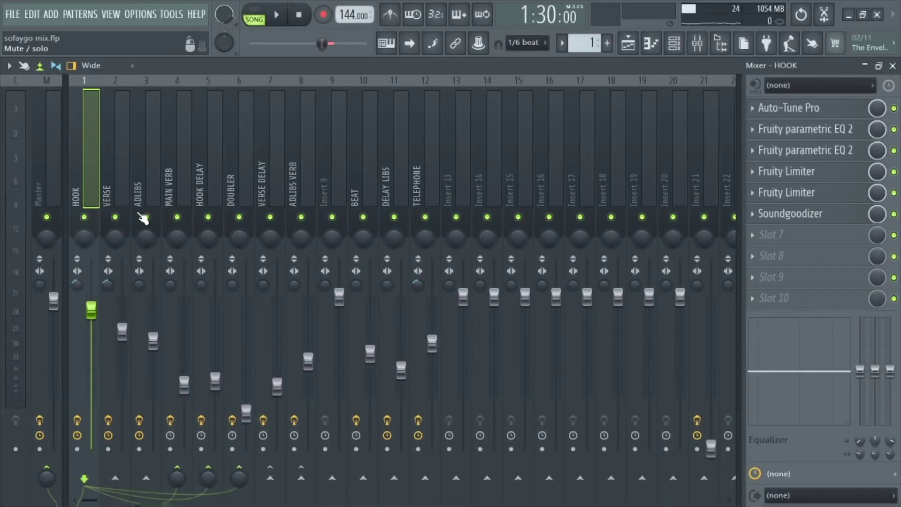
# Solo the ADLIBS track with its ADLIBS VERB send and show the file options for saving the HOOK track's mixer state
pyautogui.rightClick(139, 217)
pyautogui.click(141, 192)
pyautogui.click(96, 136)
pyautogui.rightClick(96, 136)
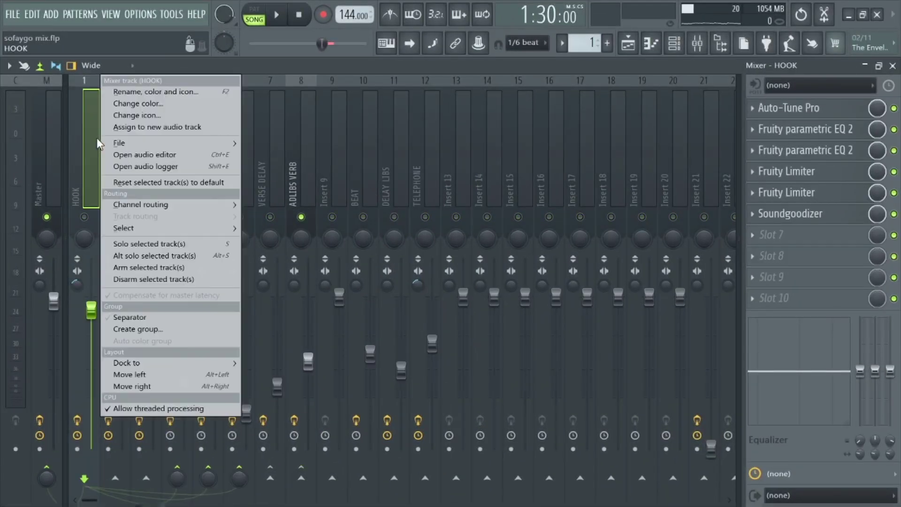
pyautogui.moveTo(154, 143)
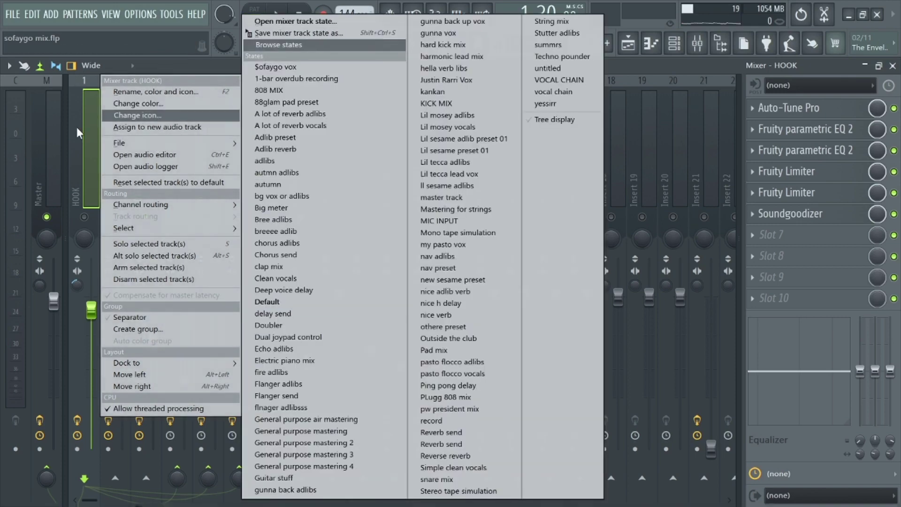
pyautogui.click(85, 124)
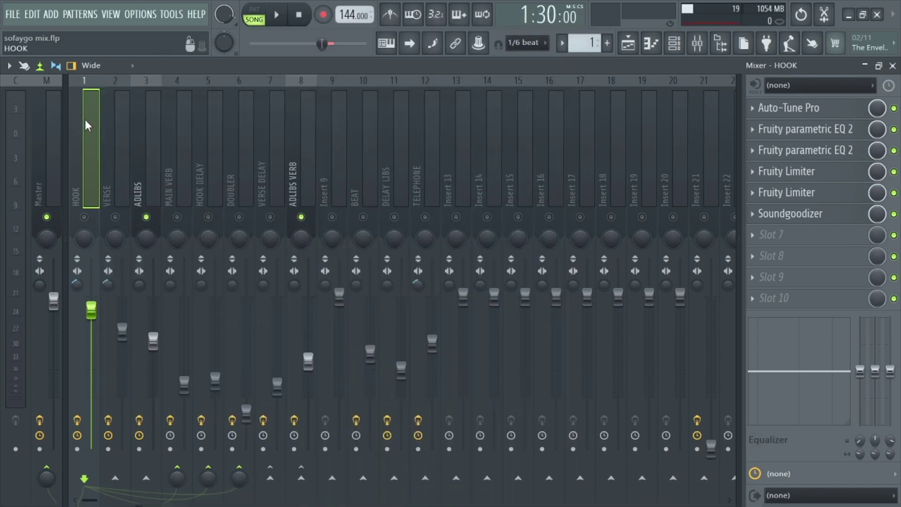
# Load the Chorus 4 adlibs preset in Fruity Chorus on the ADLIBS track and close the effect
pyautogui.click(146, 161)
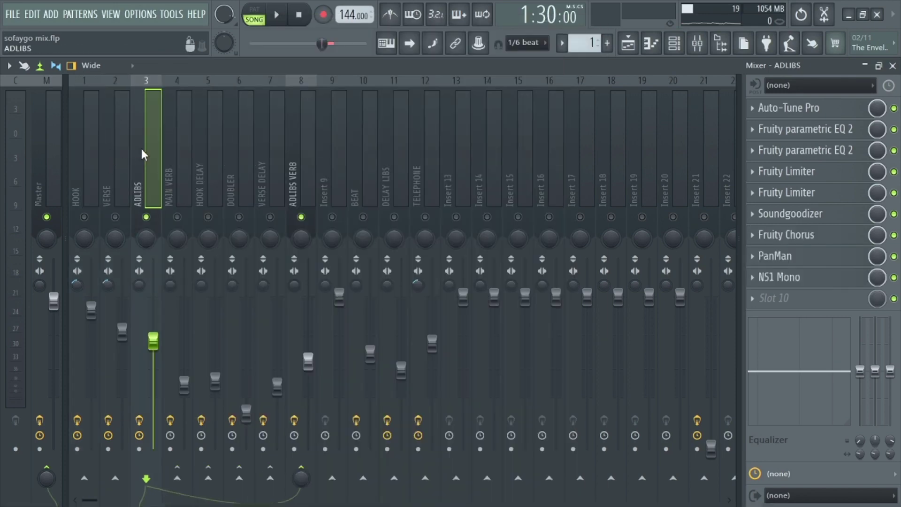
pyautogui.click(815, 236)
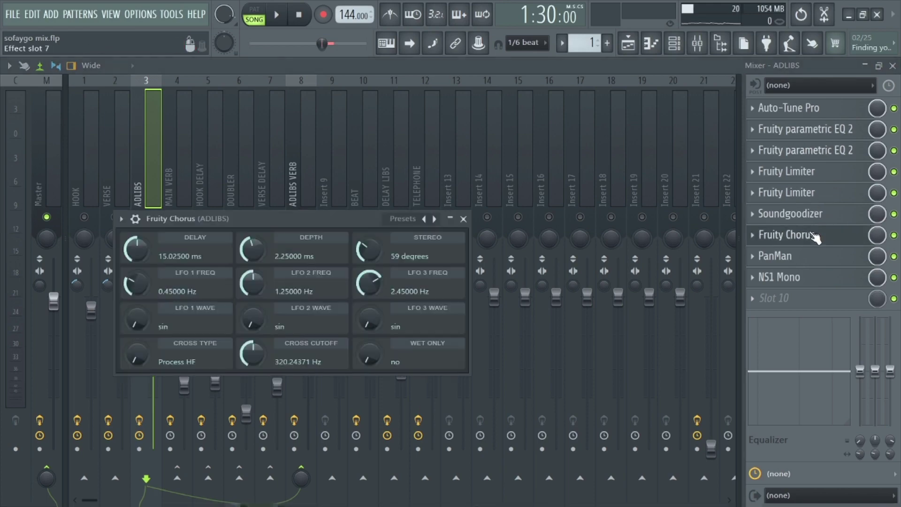
pyautogui.click(402, 221)
pyautogui.click(439, 252)
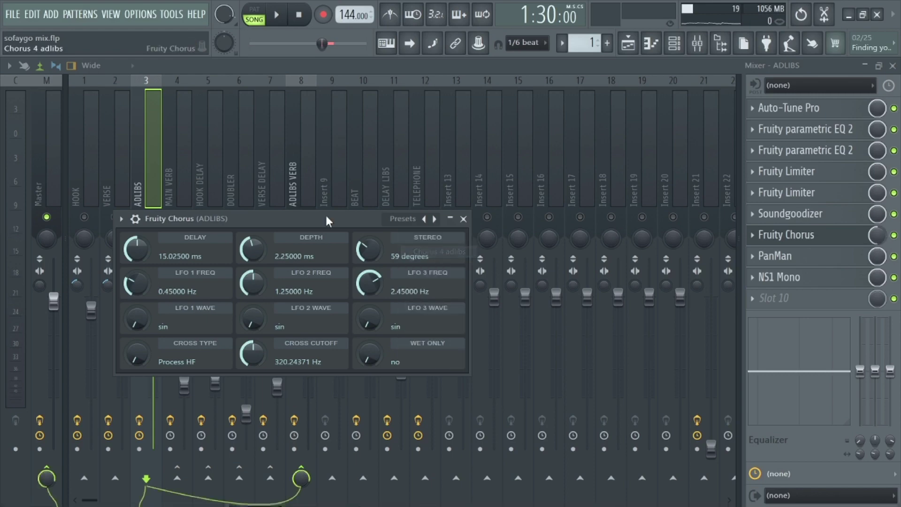
pyautogui.click(463, 219)
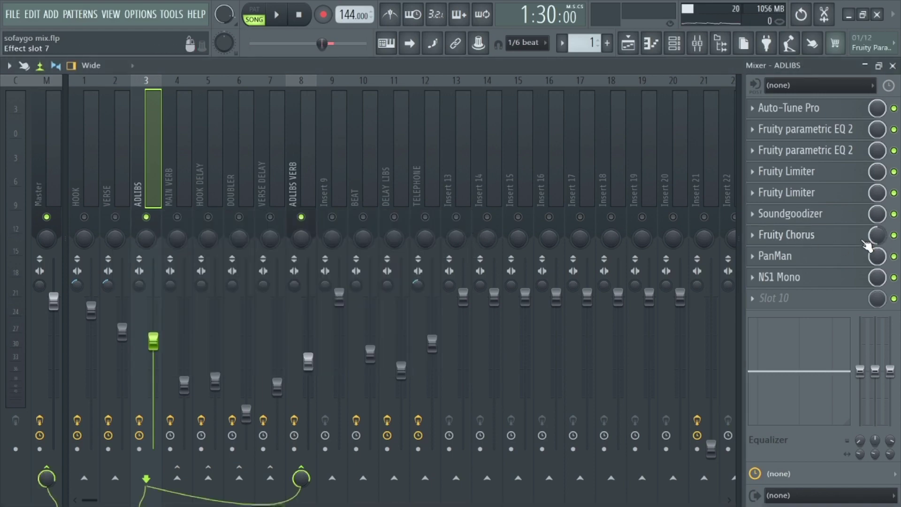
# Examine the PanMan automatic panner's settings on the ADLIBS track
pyautogui.click(790, 259)
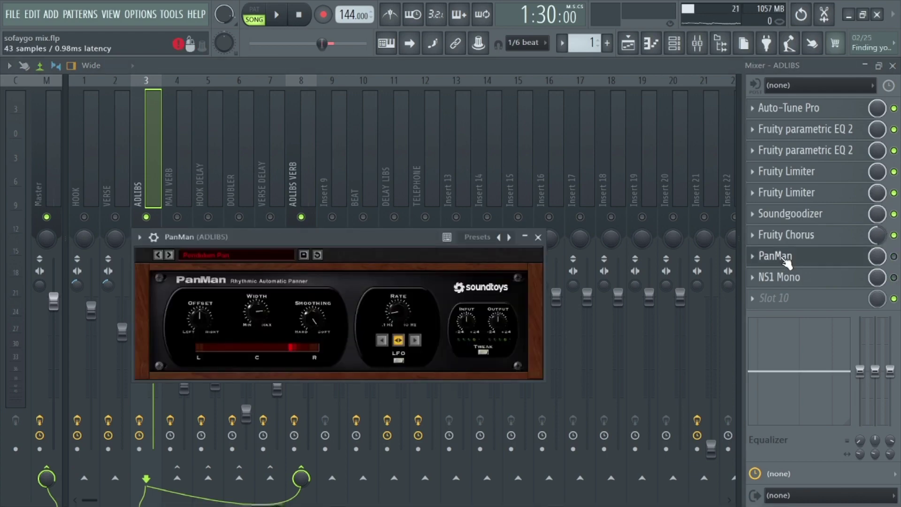
pyautogui.click(788, 259)
pyautogui.click(788, 259)
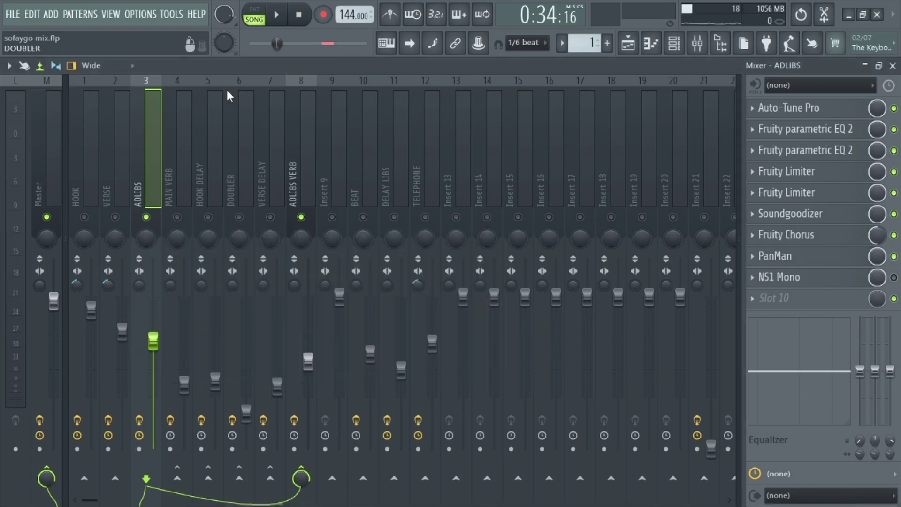
# Look over the verse and reverb tracks, then examine the NS1 Mono noise suppressor on the ADLIBS track
pyautogui.click(300, 155)
pyautogui.click(121, 160)
pyautogui.click(172, 174)
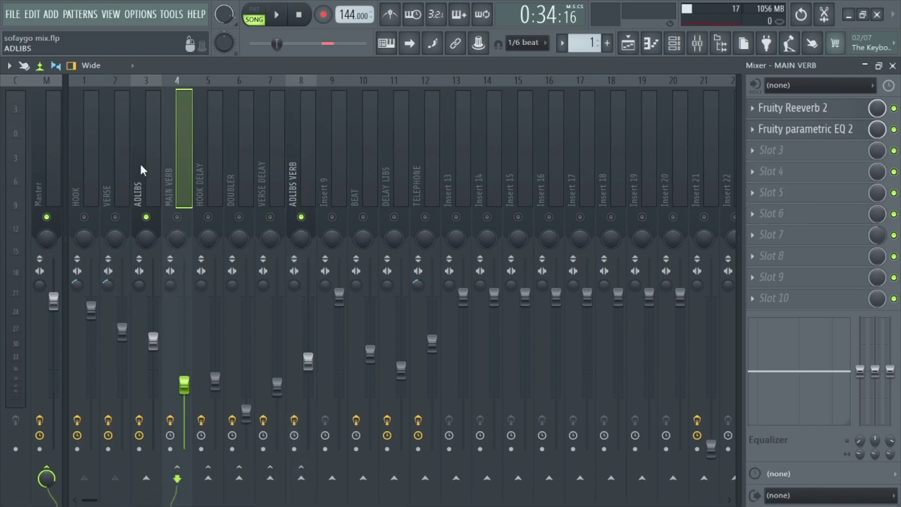
pyautogui.click(139, 165)
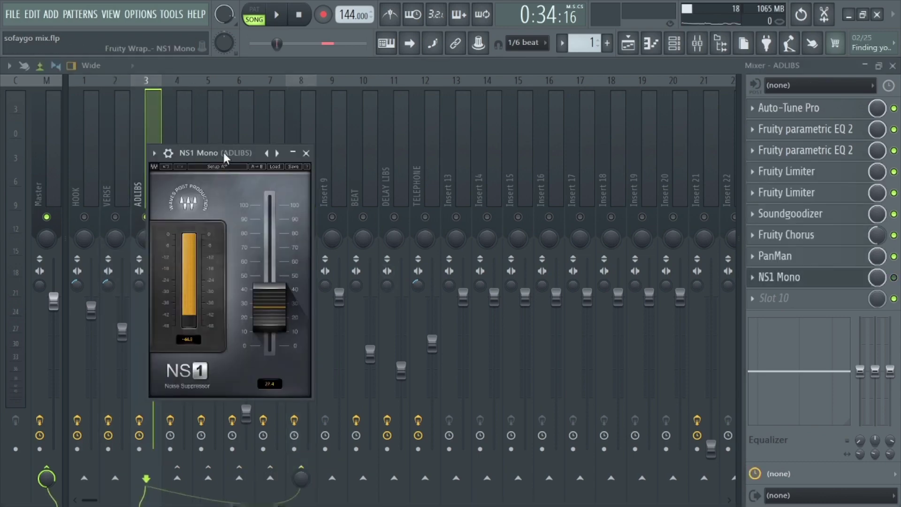
pyautogui.moveTo(226, 157); pyautogui.dragTo(254, 161)
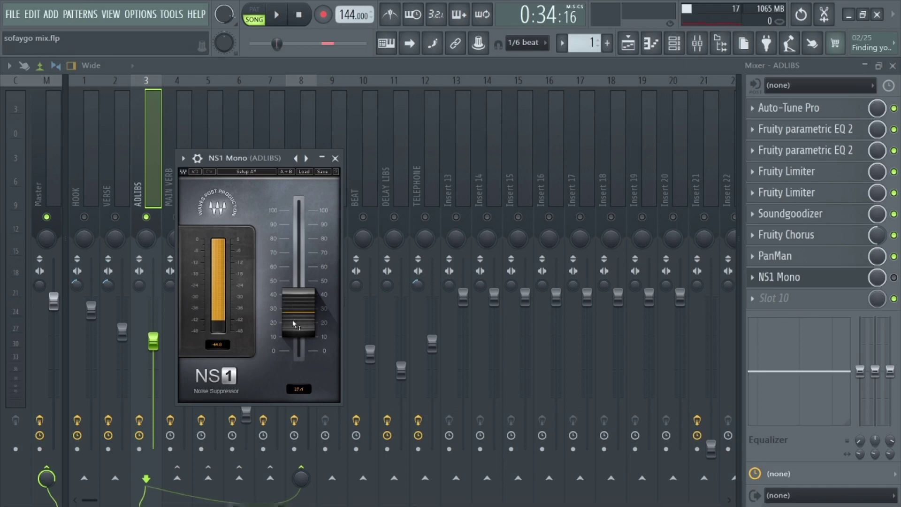
pyautogui.press('Escape')
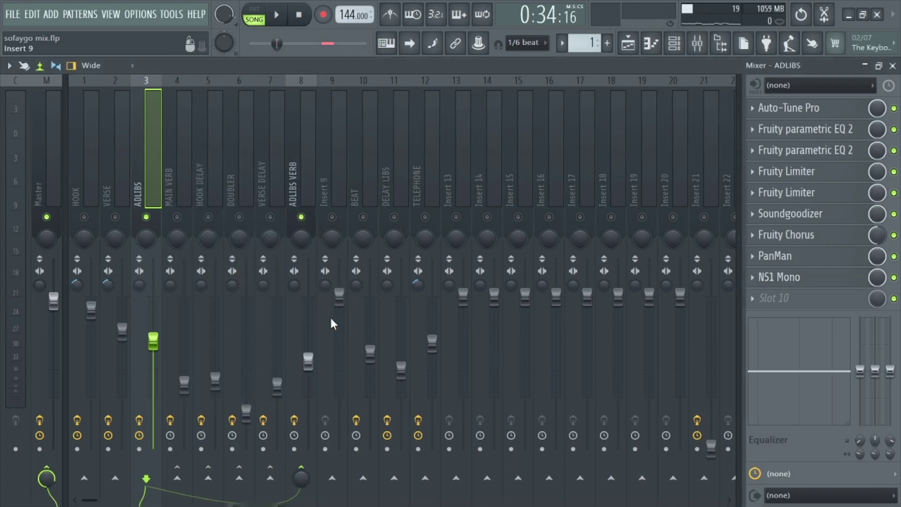
# Examine the Fruity Reeverb 2 settings and the Fruity parametric EQ 2 curve on the ADLIBS VERB track
pyautogui.click(309, 167)
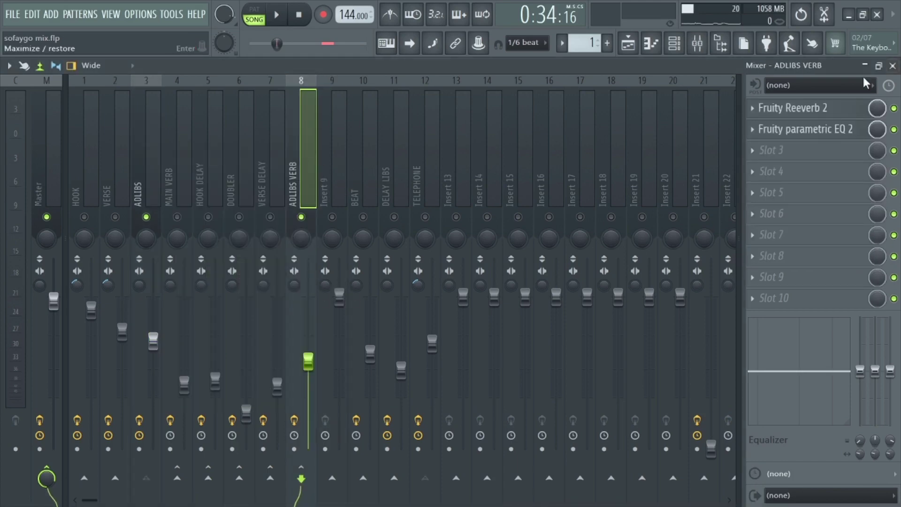
pyautogui.click(833, 108)
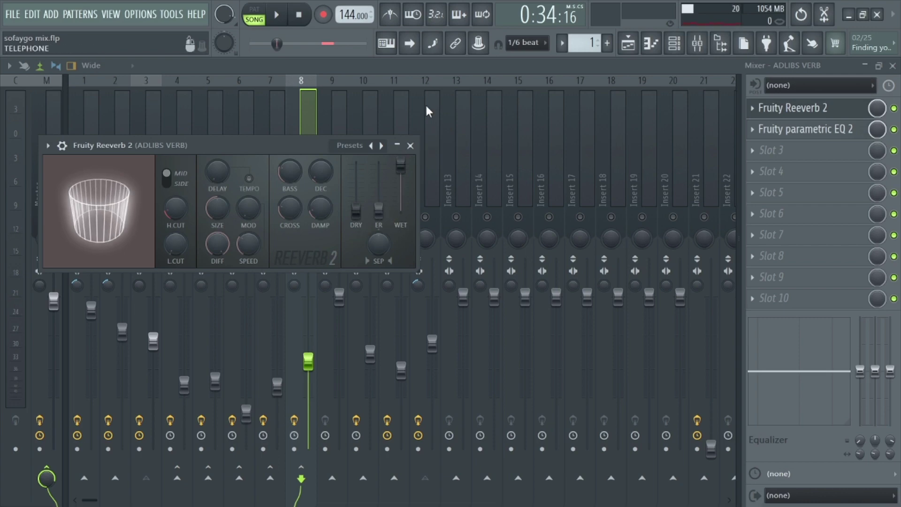
pyautogui.click(411, 146)
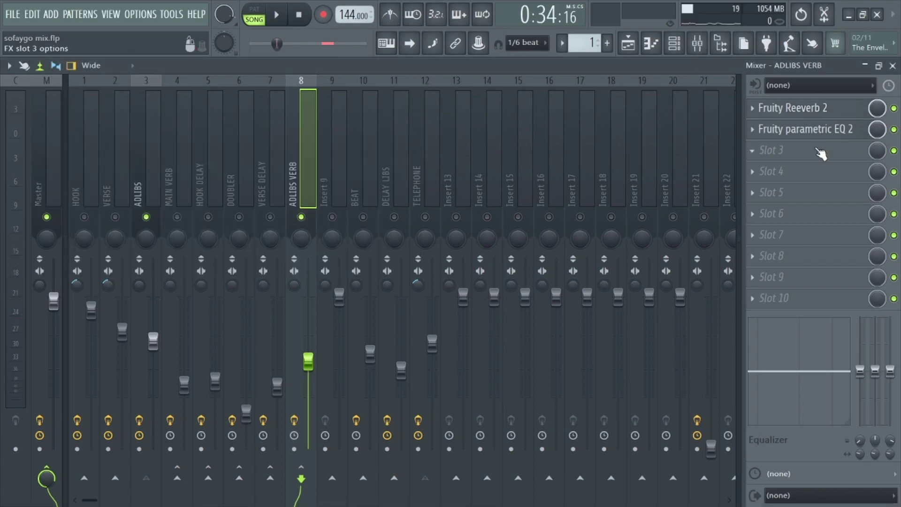
pyautogui.click(760, 127)
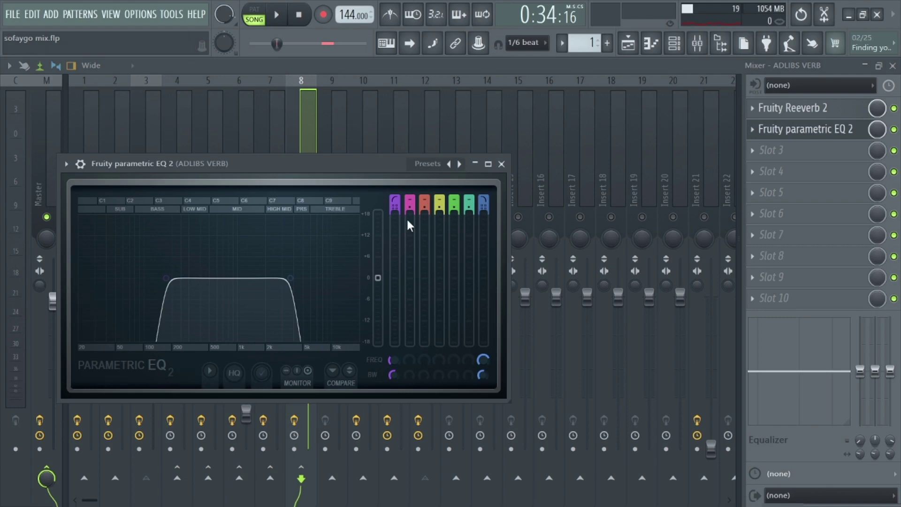
pyautogui.click(501, 164)
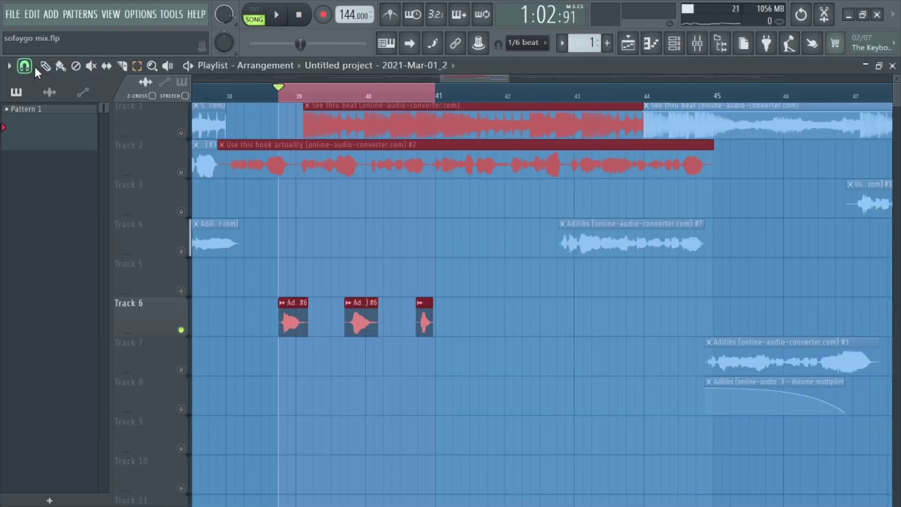
# Audition the soloed adlib clips on Track 6, extending the looped time selection a little past bar 41
pyautogui.press('space')
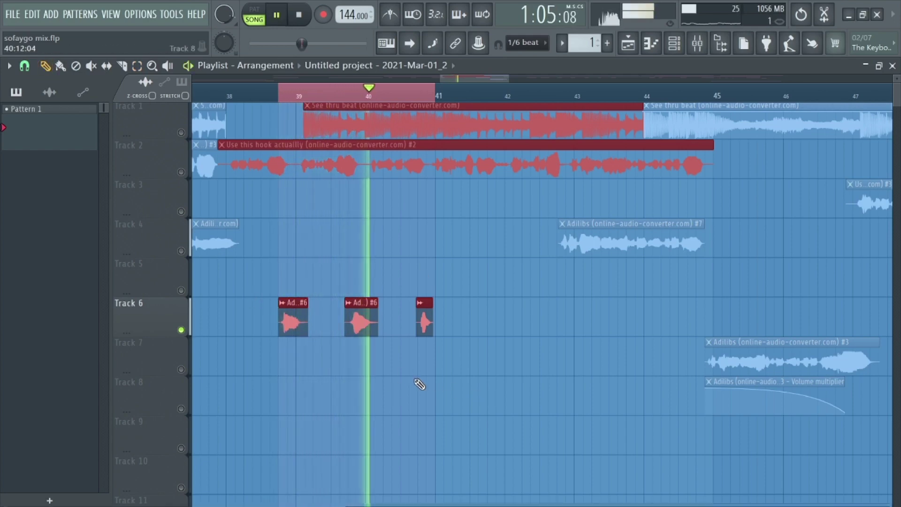
pyautogui.press('space')
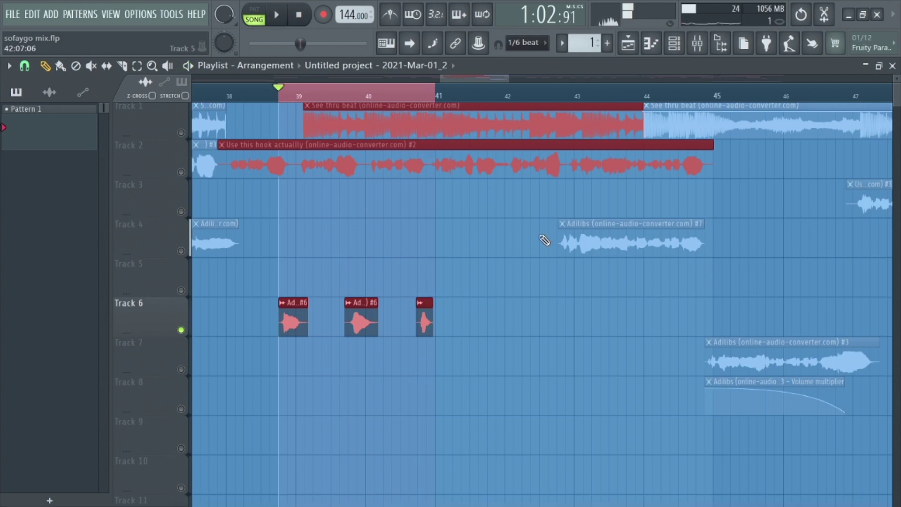
pyautogui.click(136, 65)
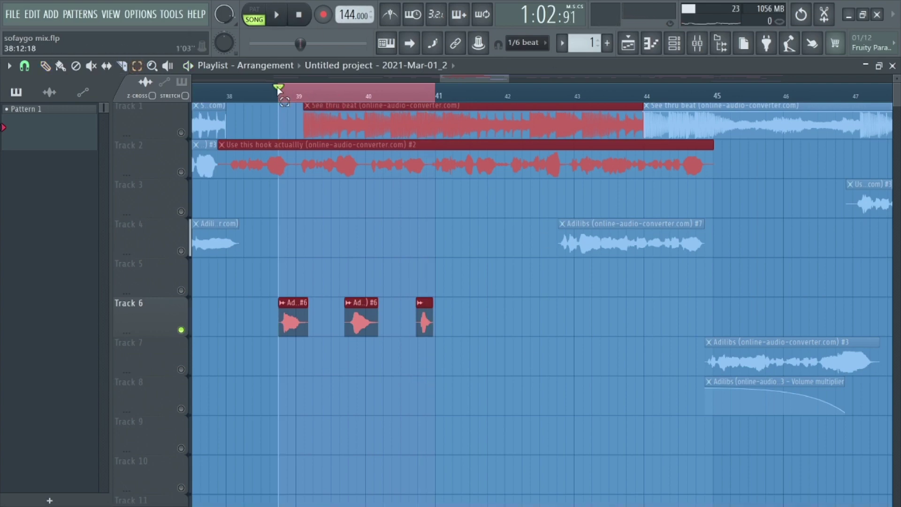
pyautogui.moveTo(435, 89); pyautogui.dragTo(476, 89)
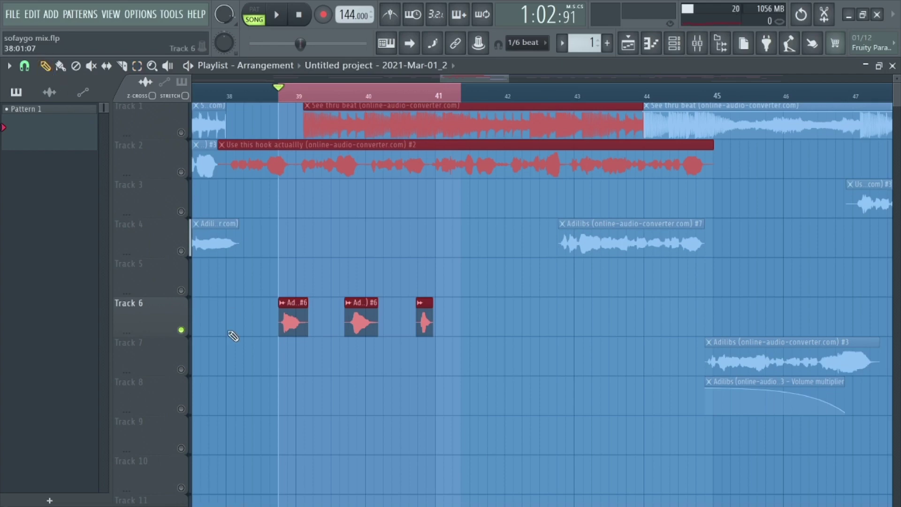
pyautogui.scroll(3, 235, 334)
pyautogui.press('space')
pyautogui.press('space')
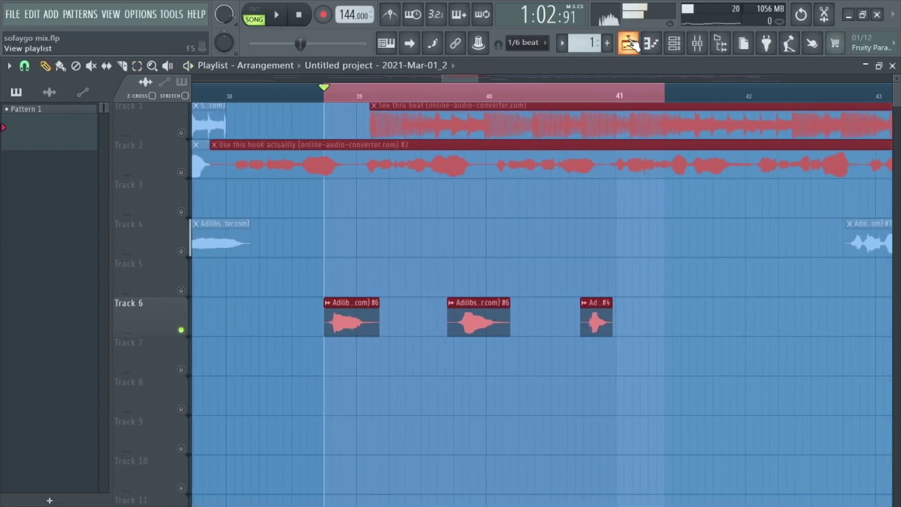
# Examine the Fruity Delay 3 settings and the Fruity Reeverb 2 slot on the DELAY LIBS mixer track
pyautogui.click(697, 43)
pyautogui.click(396, 144)
pyautogui.click(798, 256)
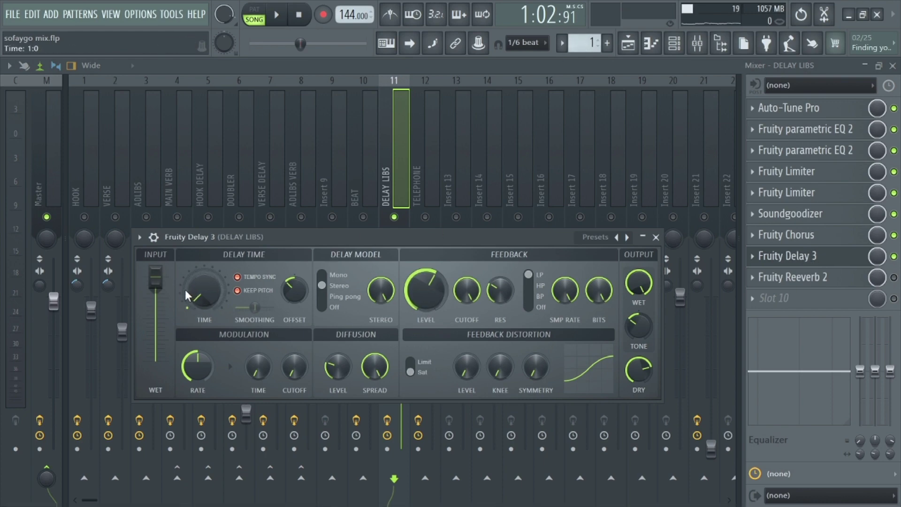
pyautogui.click(656, 237)
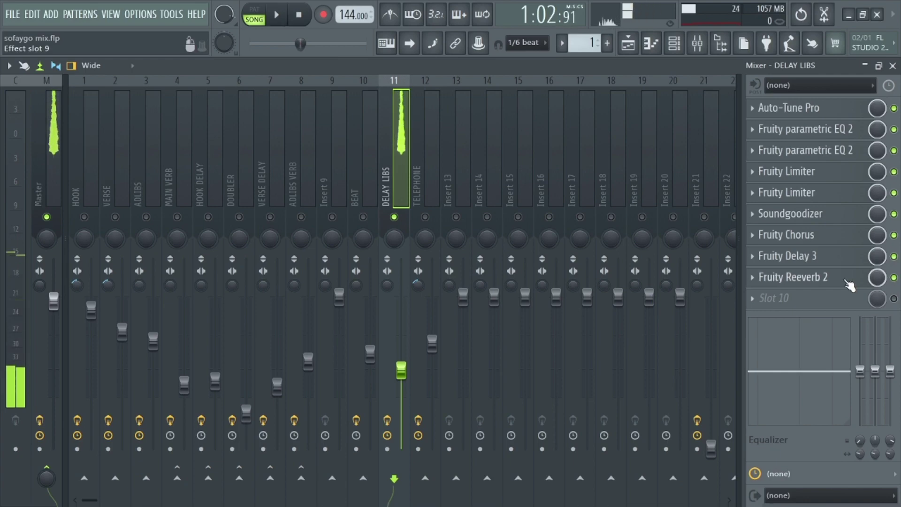
pyautogui.click(860, 282)
pyautogui.click(374, 109)
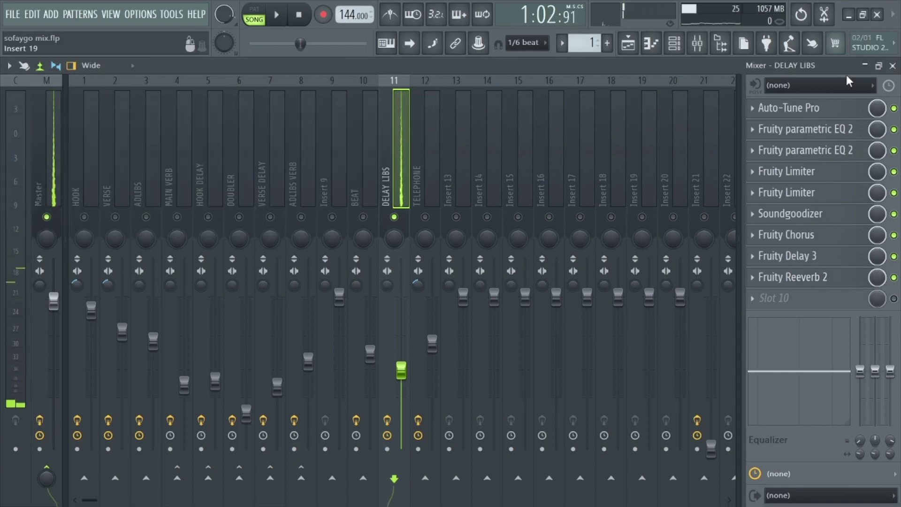
# Return to the playlist and replay the soloed Track 6 adlibs to hear their delay and reverb
pyautogui.click(893, 67)
pyautogui.scroll(3, 399, 205)
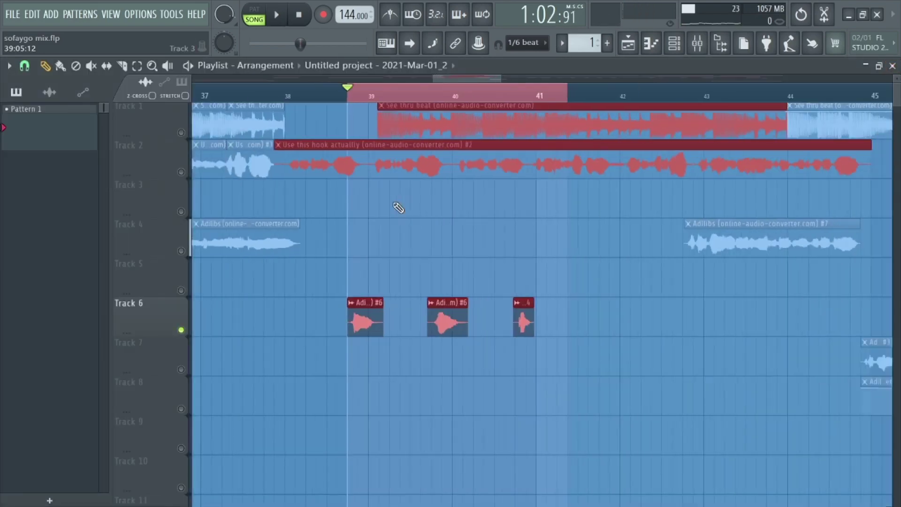
pyautogui.press('space')
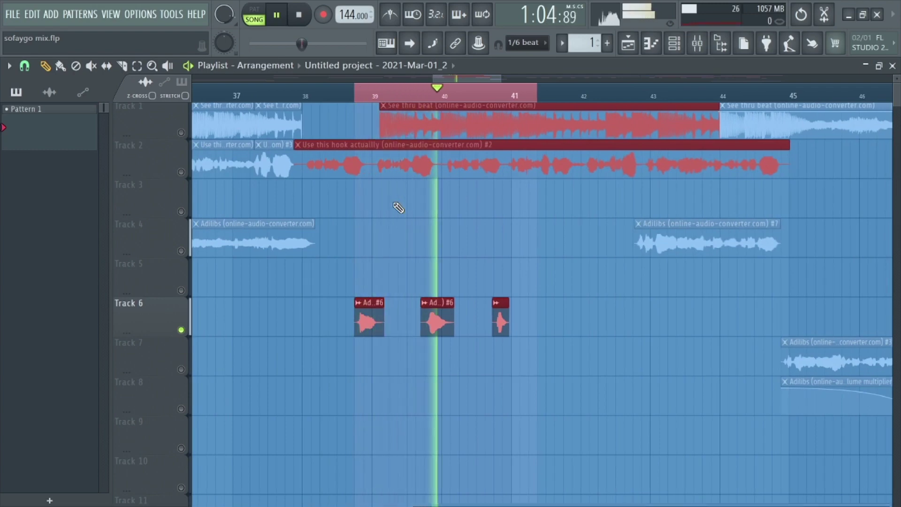
pyautogui.press('space')
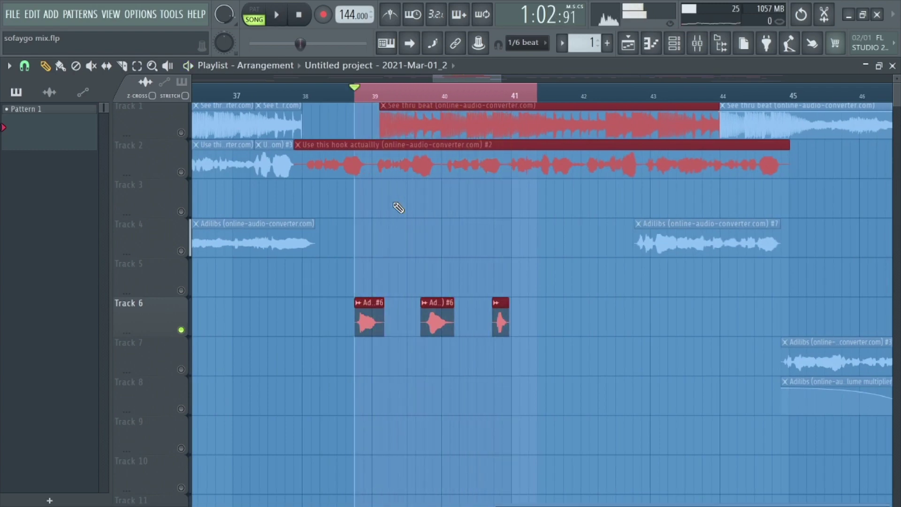
# Unsolo Track 6 so every playlist track is active, and clear the clip and time selection
pyautogui.rightClick(180, 330)
pyautogui.scroll(-3, 193, 324)
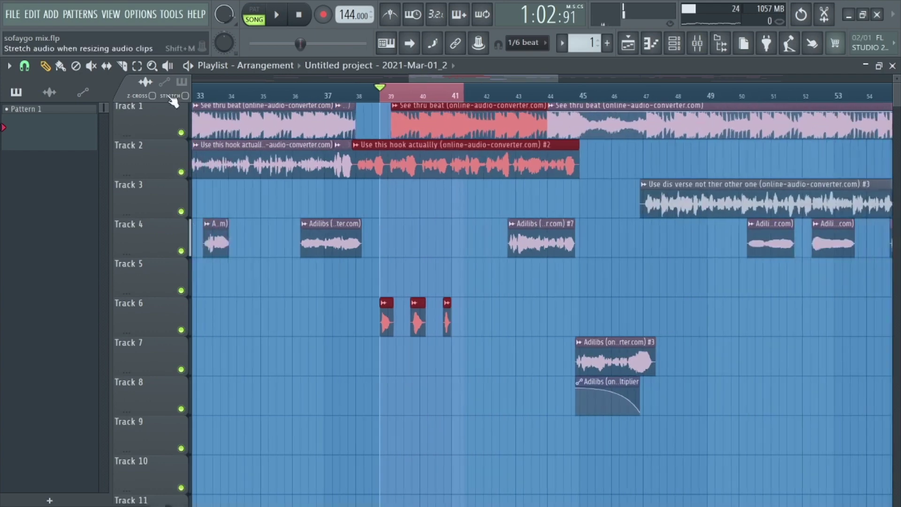
pyautogui.press('e')
pyautogui.hotkey('ctrl', 'd')
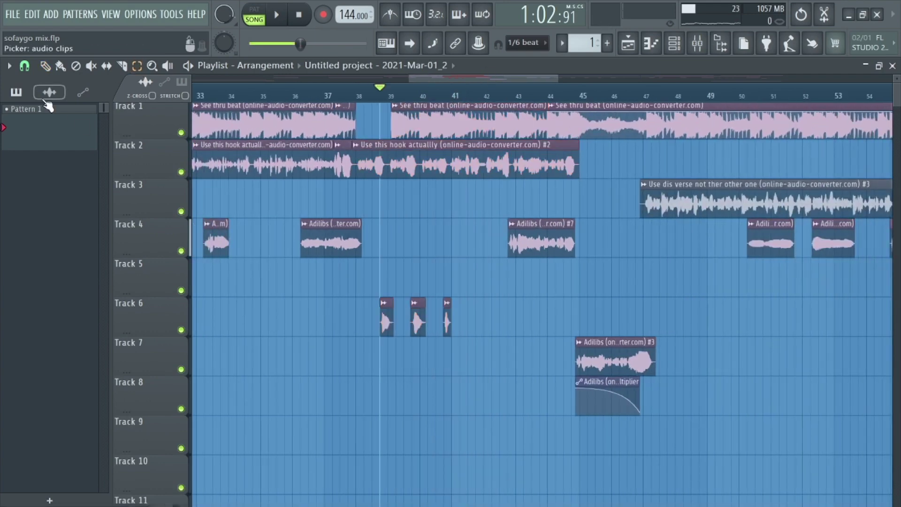
# Solo Track 7 and audition its adlib clip from just before bar 45
pyautogui.scroll(3, 590, 211)
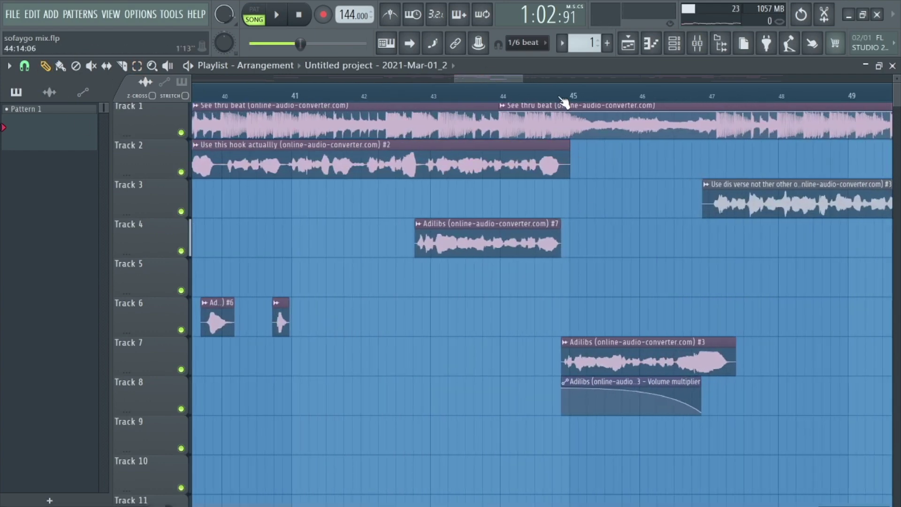
pyautogui.click(562, 97)
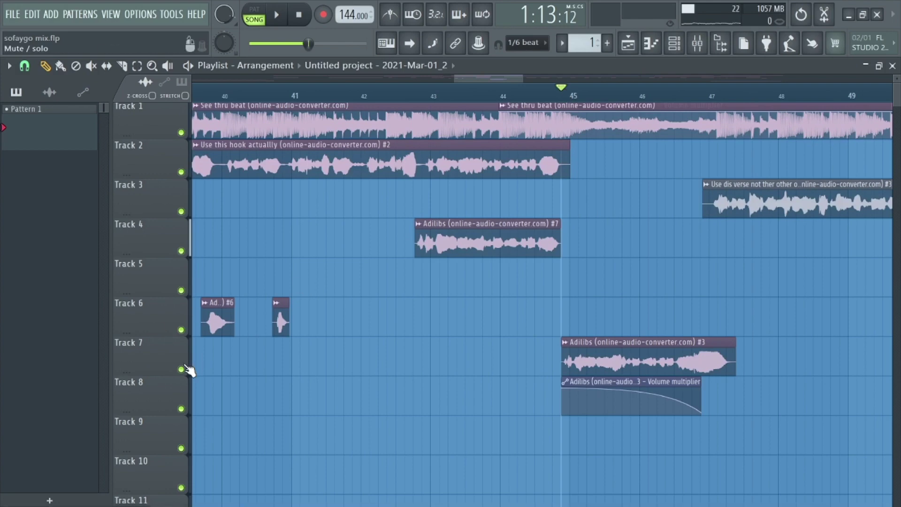
pyautogui.rightClick(181, 369)
pyautogui.press('space')
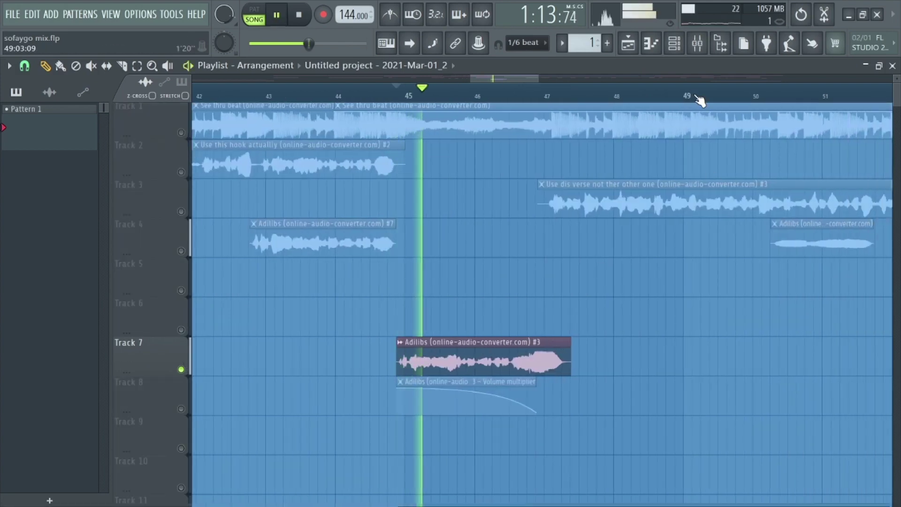
pyautogui.press('space')
# Examine the effect chain and both Fruity parametric EQ 2 curves on the TELEPHONE mixer track
pyautogui.click(697, 43)
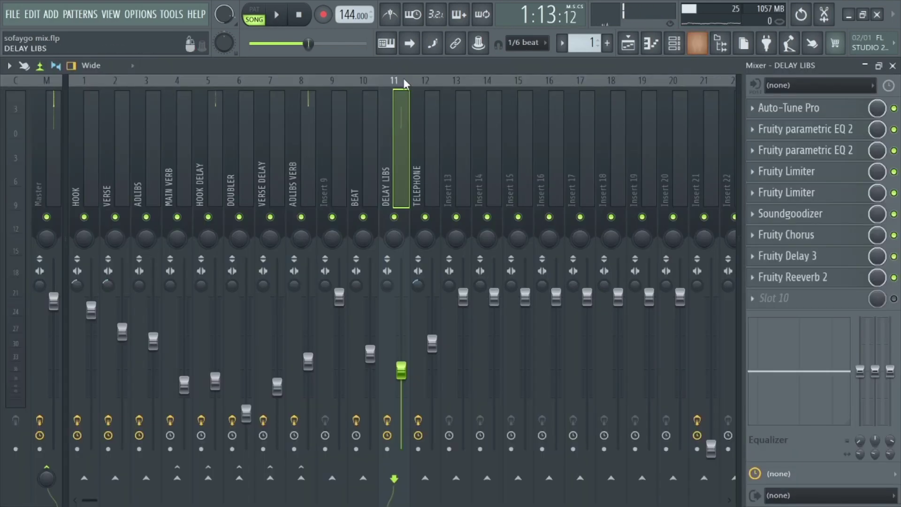
pyautogui.click(415, 181)
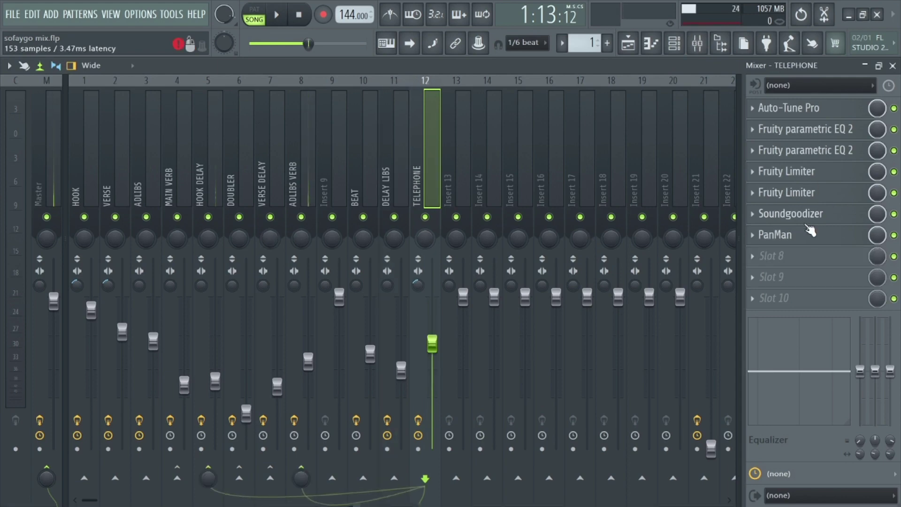
pyautogui.click(752, 233)
pyautogui.click(752, 233)
pyautogui.click(771, 128)
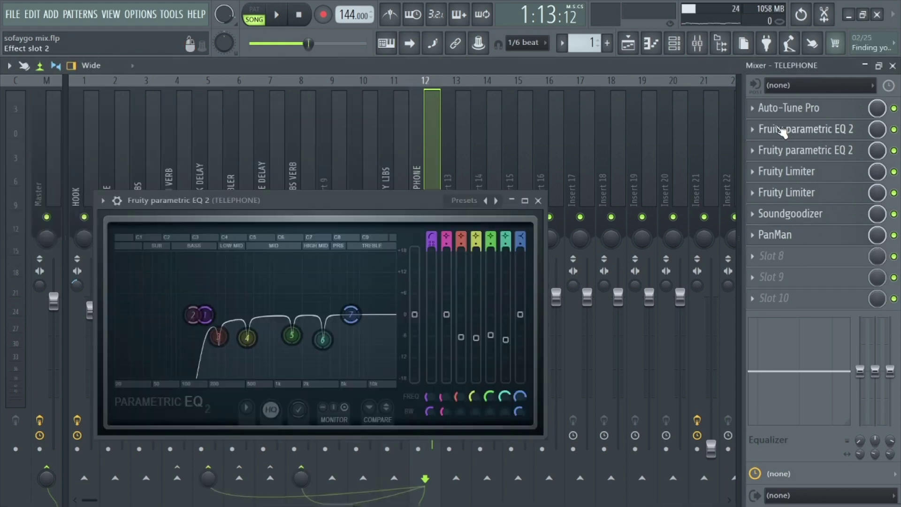
pyautogui.click(843, 153)
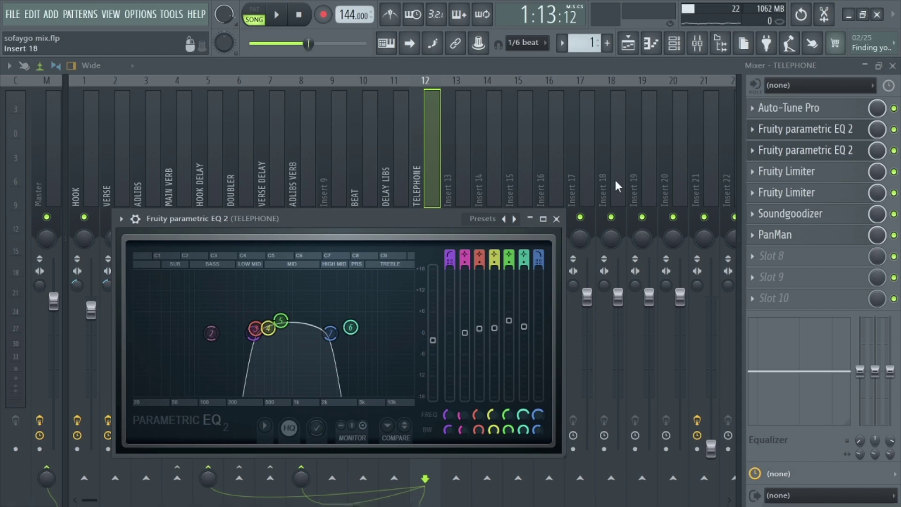
pyautogui.click(556, 218)
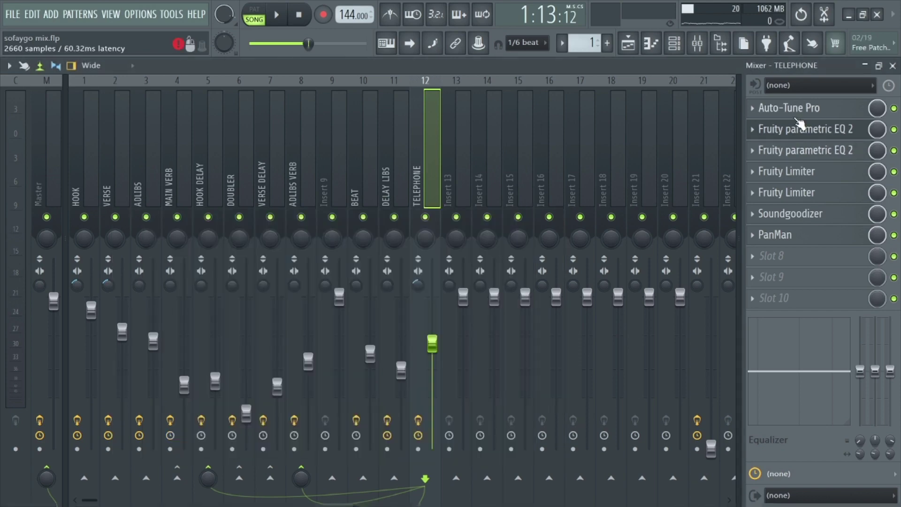
# Unsolo Track 7 and audition the full mix from just after bar 37 through the beat cut at bar 38
pyautogui.press('F5')
pyautogui.rightClick(181, 369)
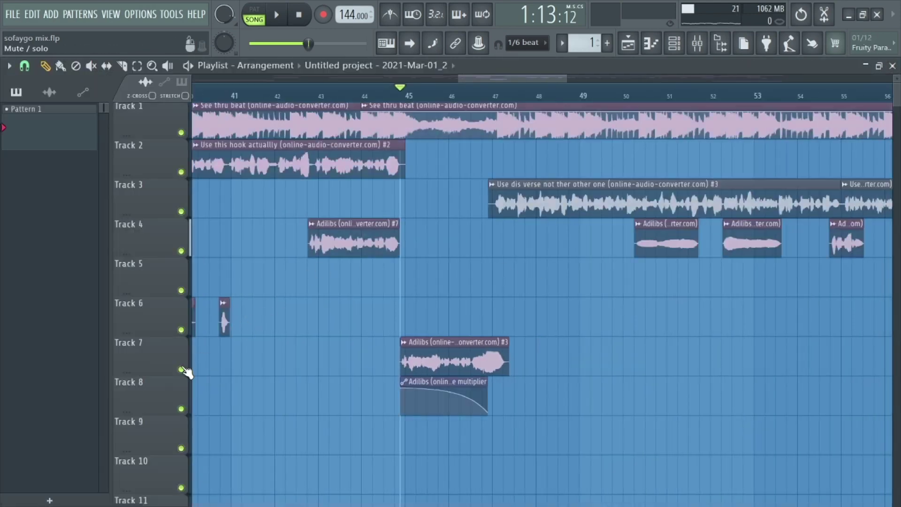
pyautogui.hscroll(-10, 322, 373)
pyautogui.scroll(1, 589, 261)
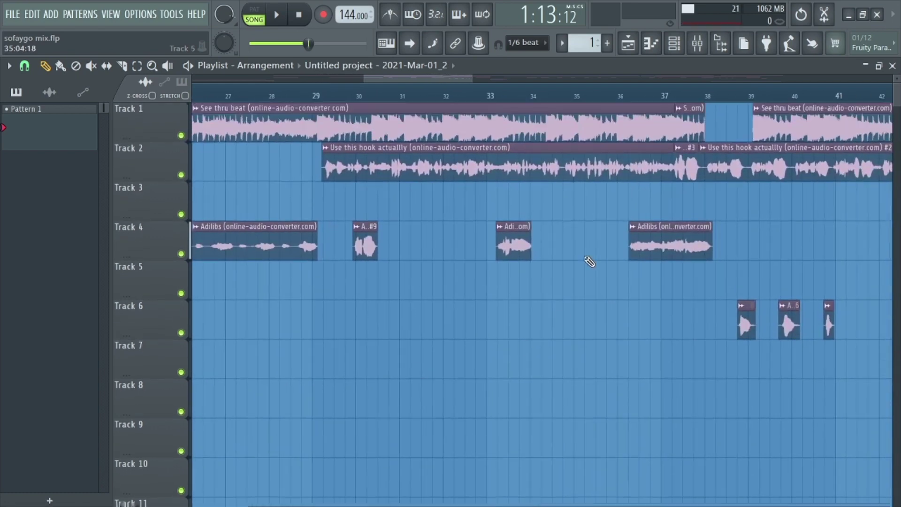
pyautogui.scroll(2, 590, 262)
pyautogui.hscroll(3, 704, 80)
pyautogui.click(554, 91)
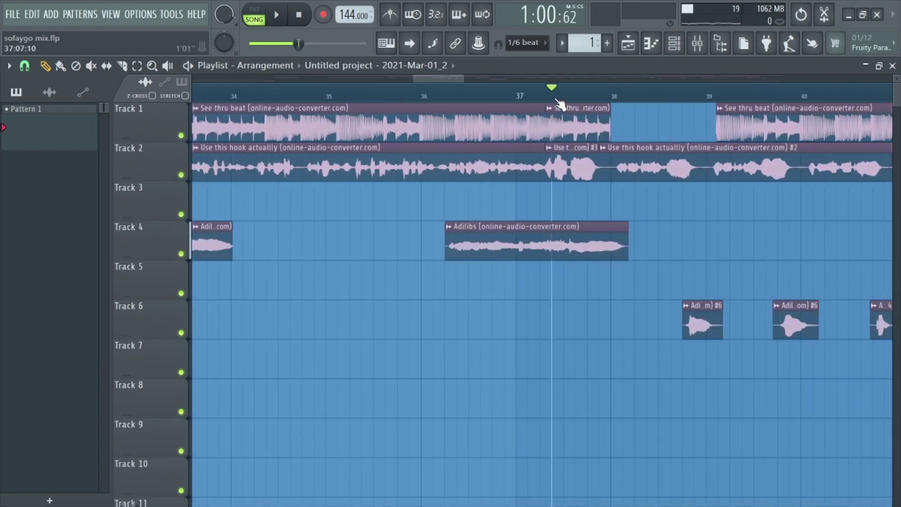
pyautogui.press('space')
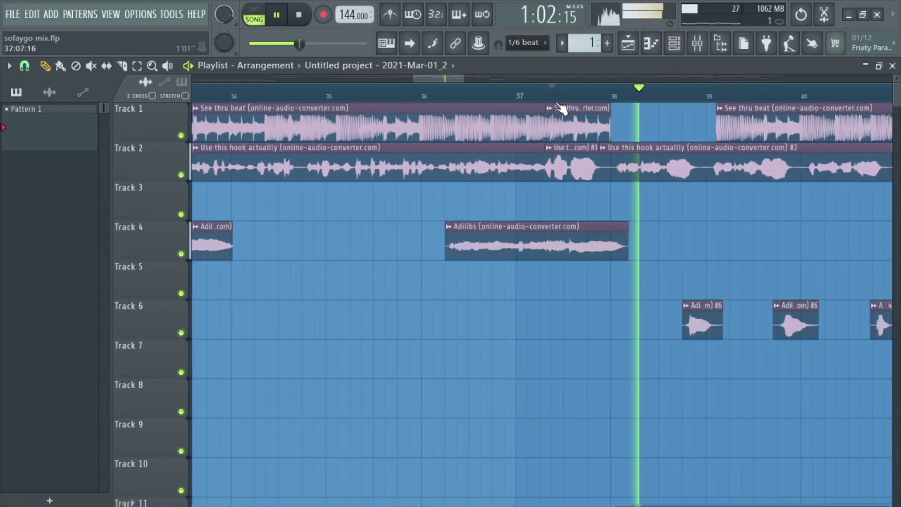
pyautogui.press('space')
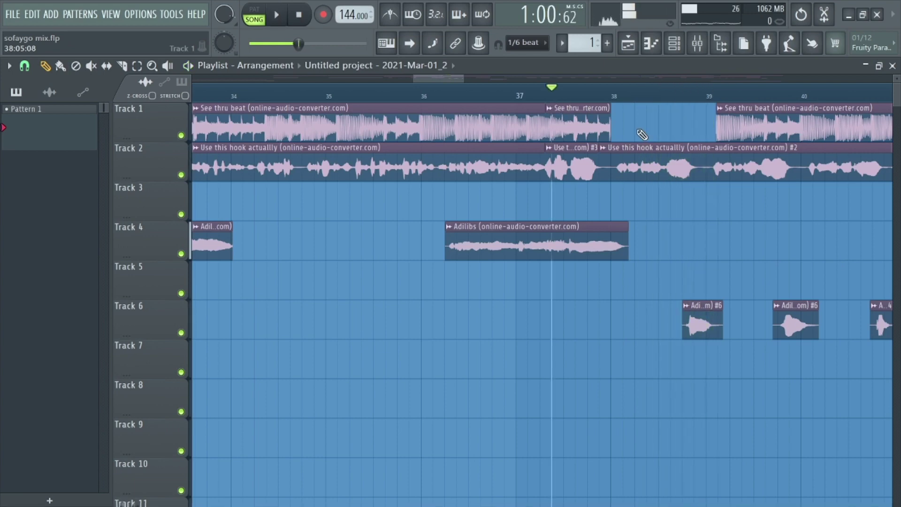
# Look over the rest of the playlist arrangement through the verse and final hook clips
pyautogui.scroll(-3, 640, 136)
pyautogui.click(697, 43)
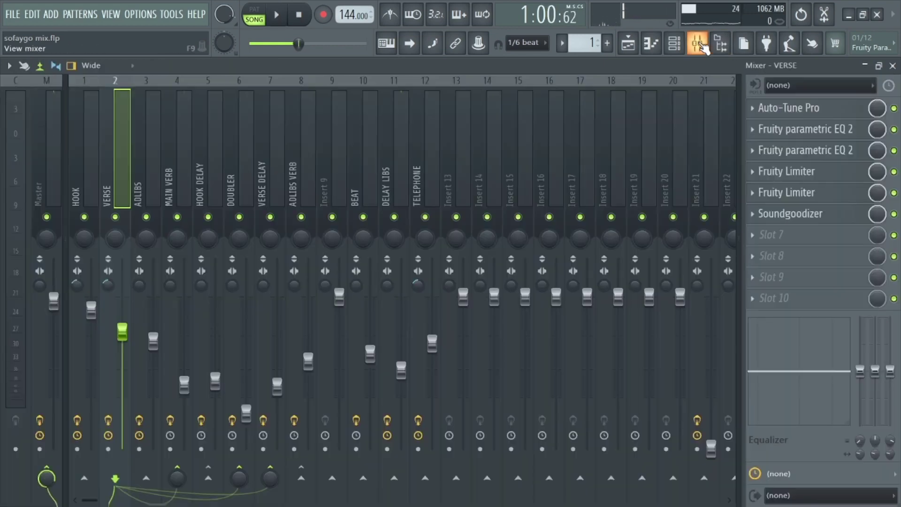
pyautogui.click(892, 66)
pyautogui.hscroll(3, 381, 100)
pyautogui.scroll(-2, 381, 100)
pyautogui.scroll(-5, 381, 99)
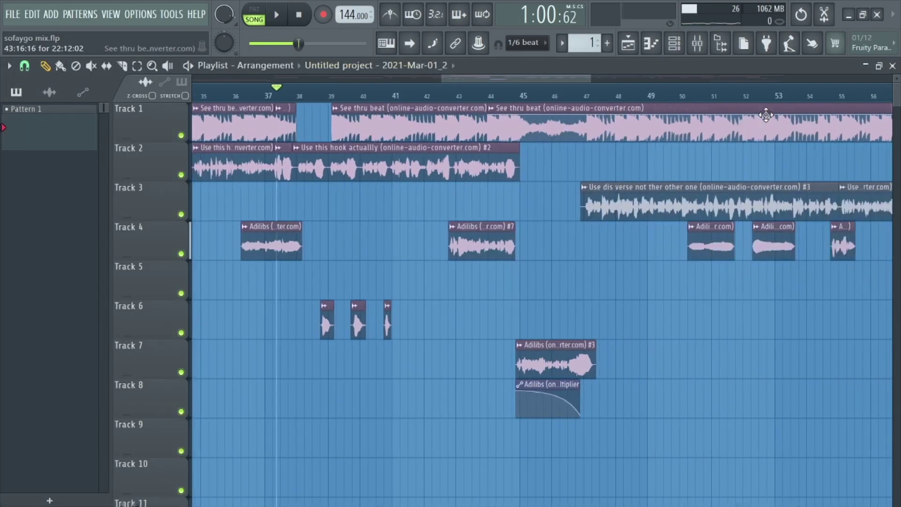
pyautogui.scroll(-3, 605, 192)
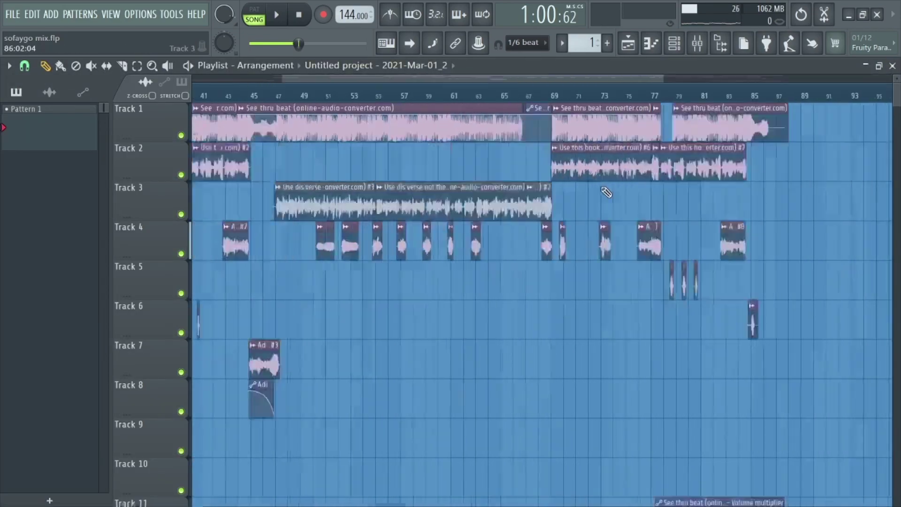
# Review the effect chains of the HOOK and Master mixer tracks, then return to the playlist
pyautogui.click(697, 44)
pyautogui.click(87, 184)
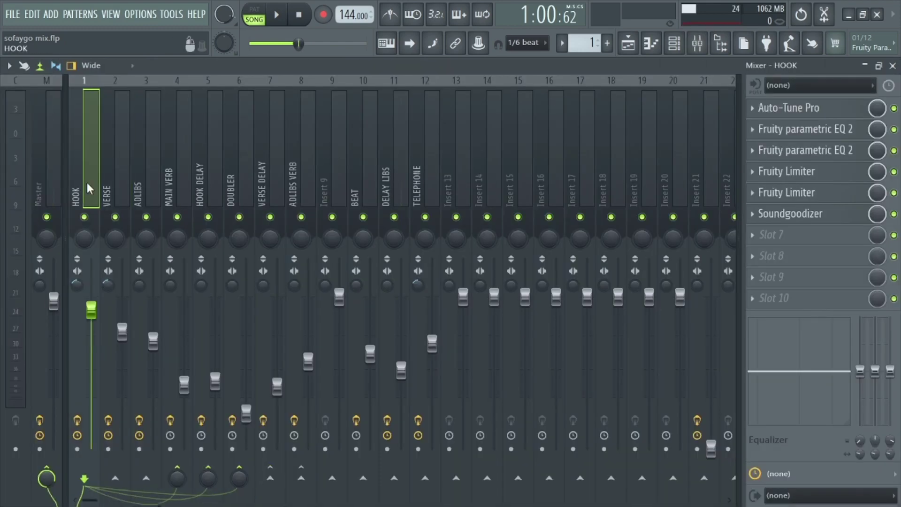
pyautogui.click(55, 170)
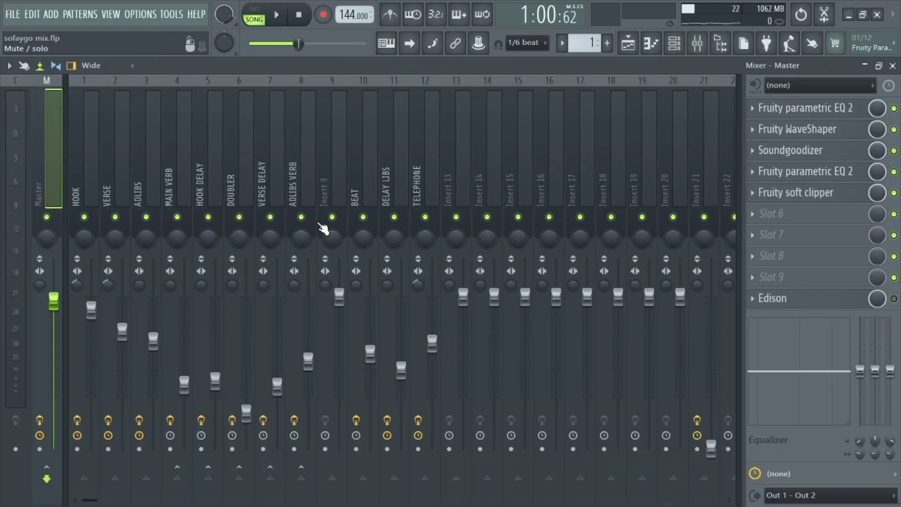
pyautogui.click(893, 65)
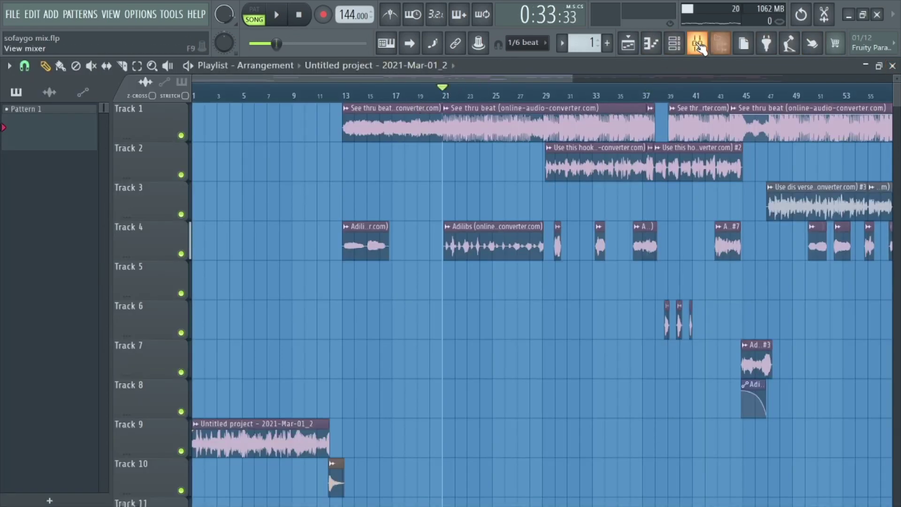
# Play the selected hook section from bar 29 while watching all track levels in the mixer
pyautogui.press('F9')
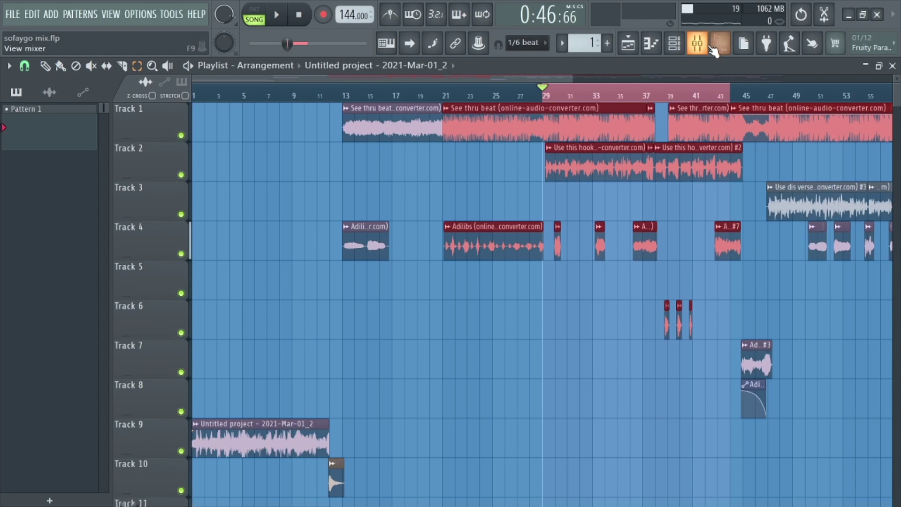
pyautogui.press('F9')
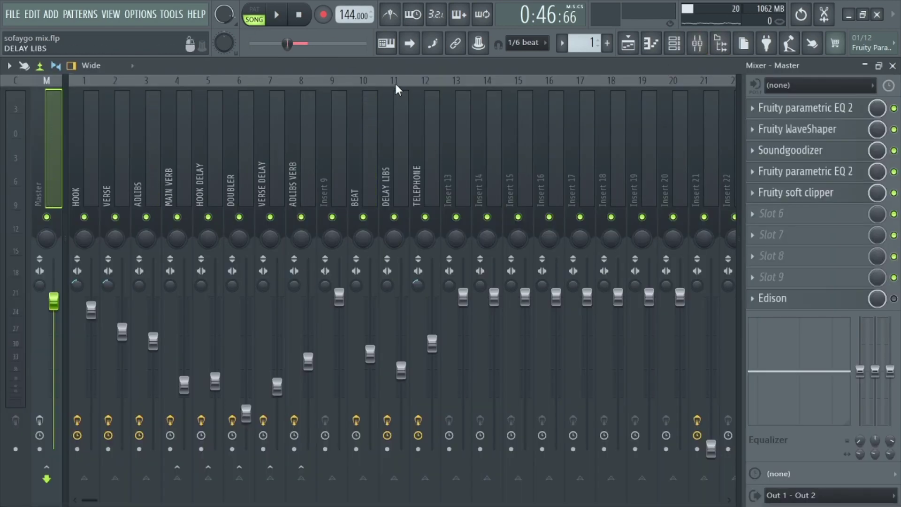
pyautogui.press('space')
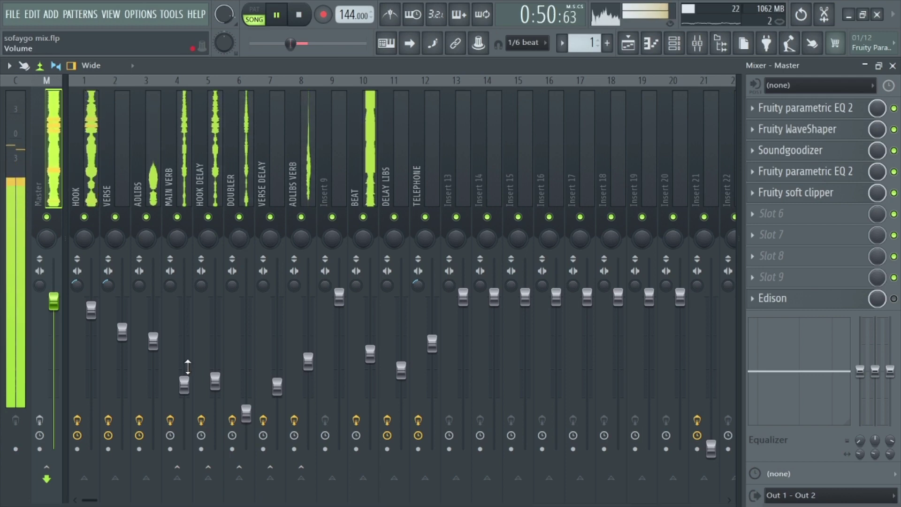
# With the Master effects bypassed, review the first Fruity parametric EQ 2's 20Hz + 18kHz cut mastering preset and re-enable that EQ
pyautogui.press('space')
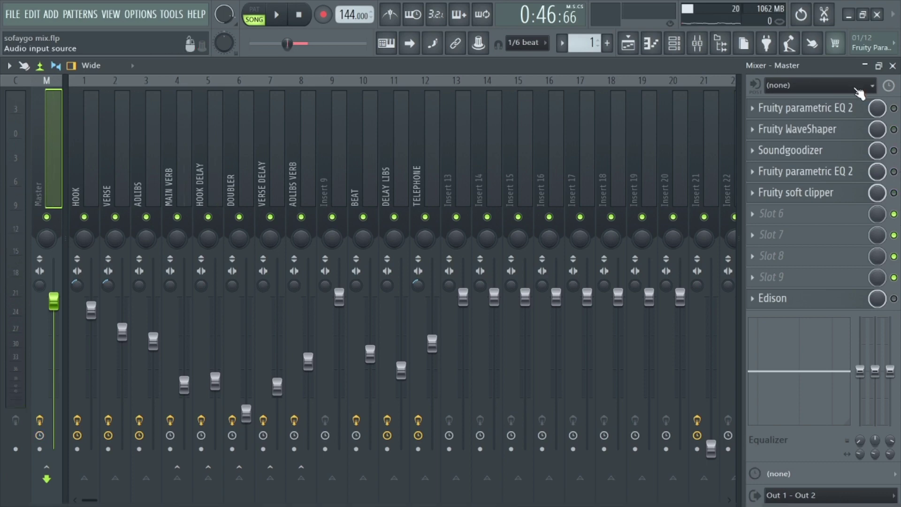
pyautogui.click(778, 109)
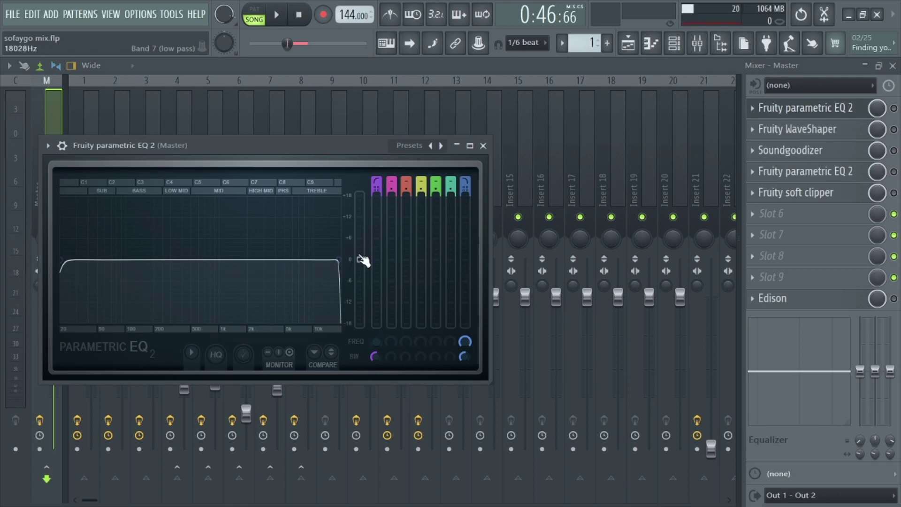
pyautogui.moveTo(351, 139); pyautogui.dragTo(478, 137)
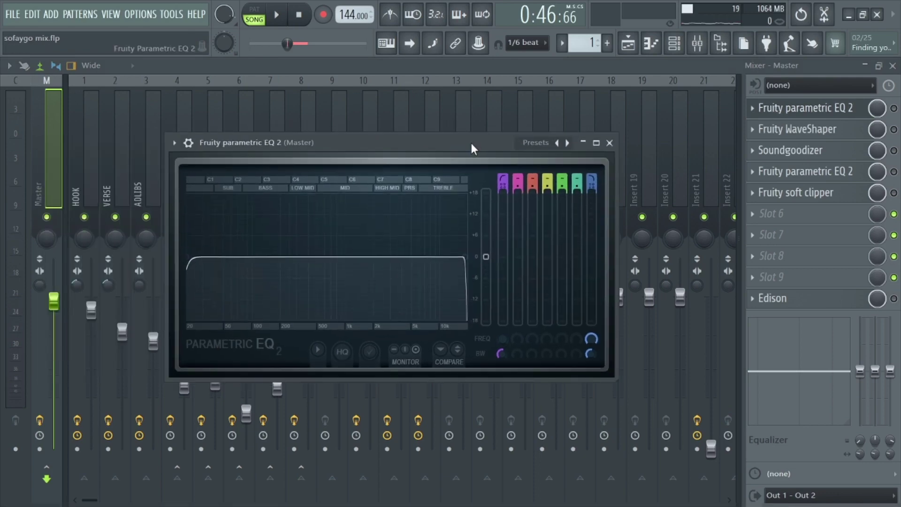
pyautogui.click(536, 146)
pyautogui.moveTo(564, 155)
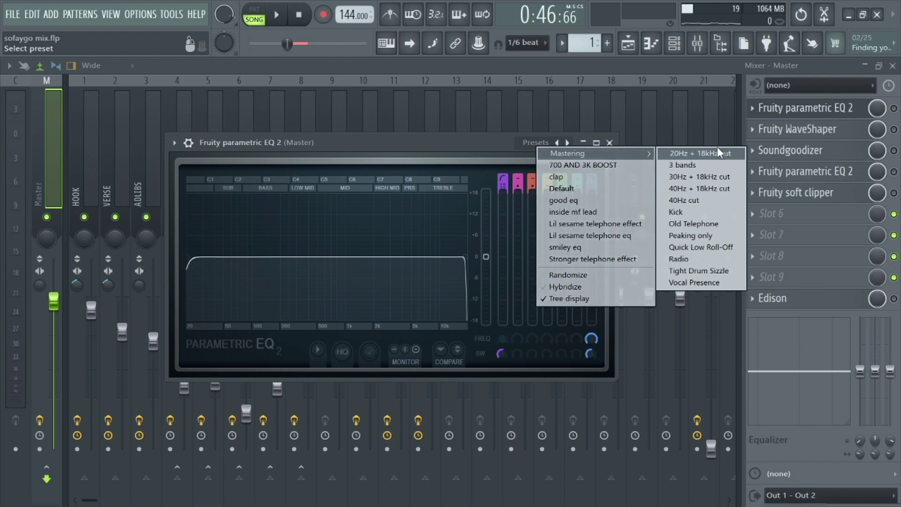
pyautogui.click(825, 110)
# Apply the Soft Saturation preset to the Fruity WaveShaper on the Master and lower its mix level
pyautogui.click(826, 128)
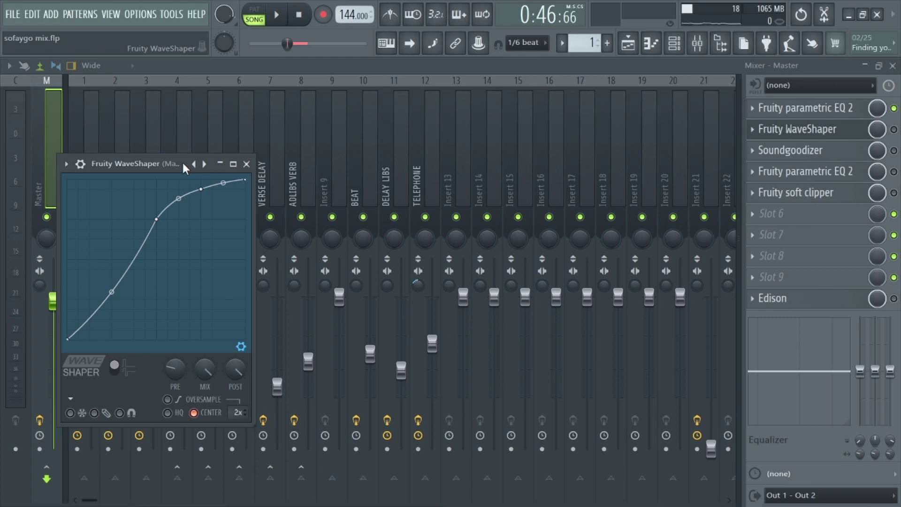
pyautogui.click(66, 164)
pyautogui.moveTo(115, 213)
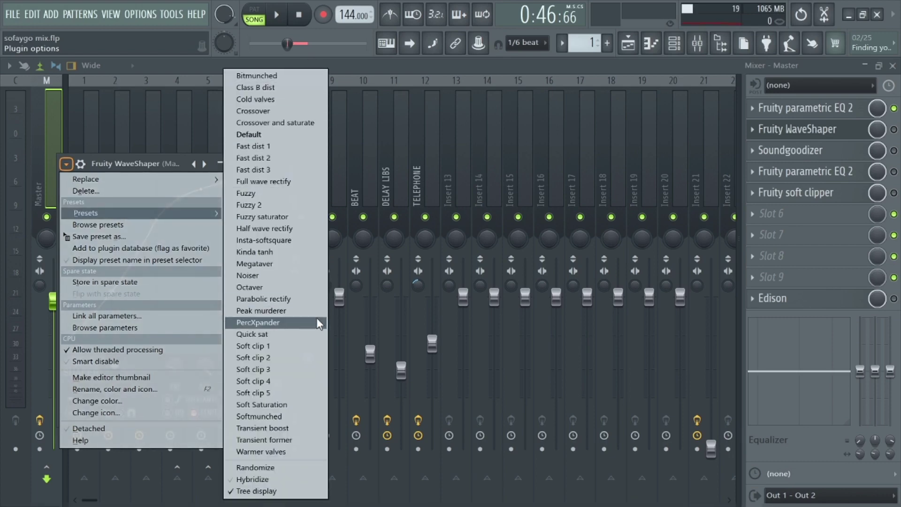
pyautogui.click(307, 404)
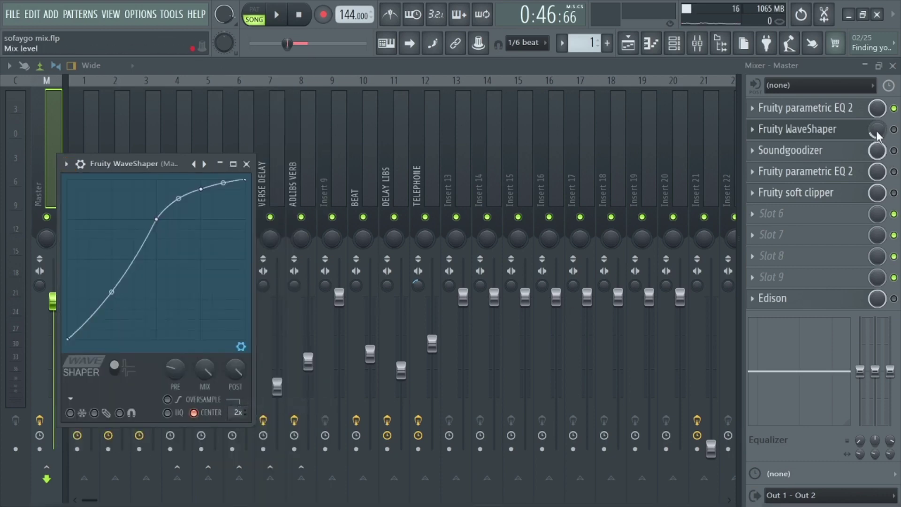
# Enable the Fruity WaveShaper on the Master and audition the selected hook section with it
pyautogui.click(894, 130)
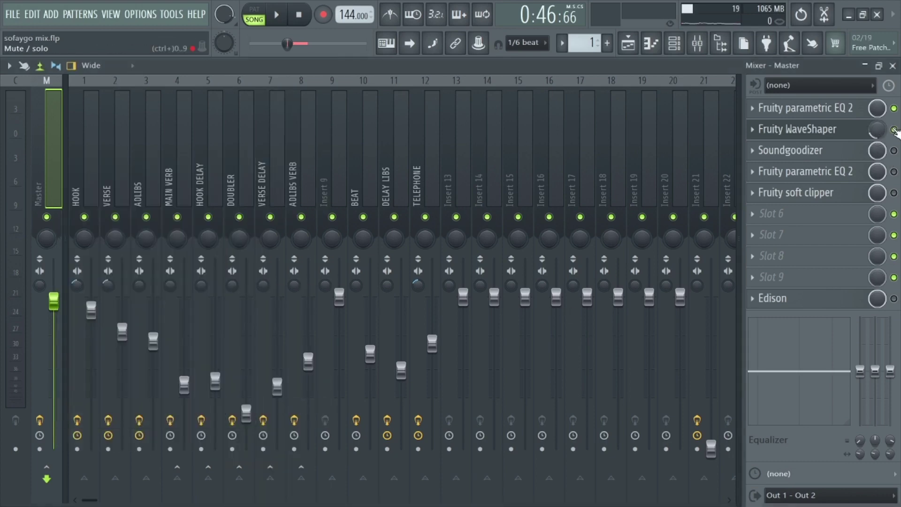
pyautogui.press('space')
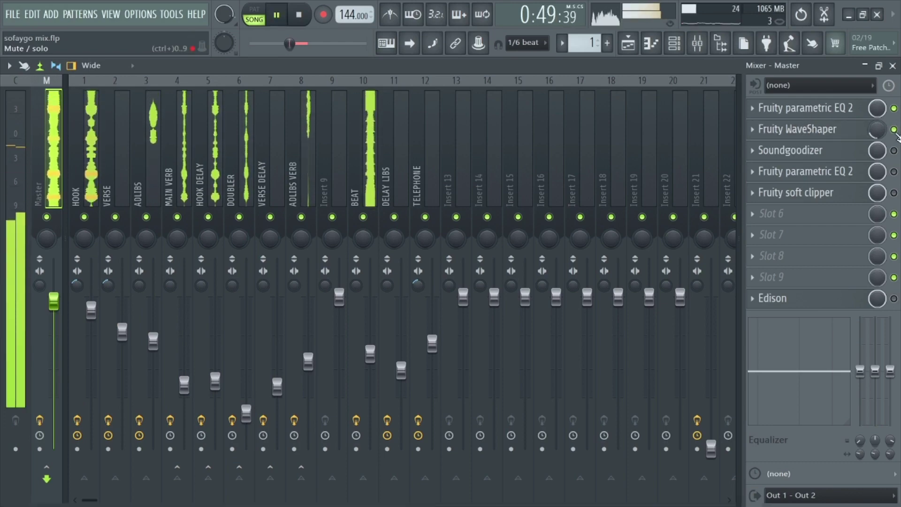
pyautogui.press('space')
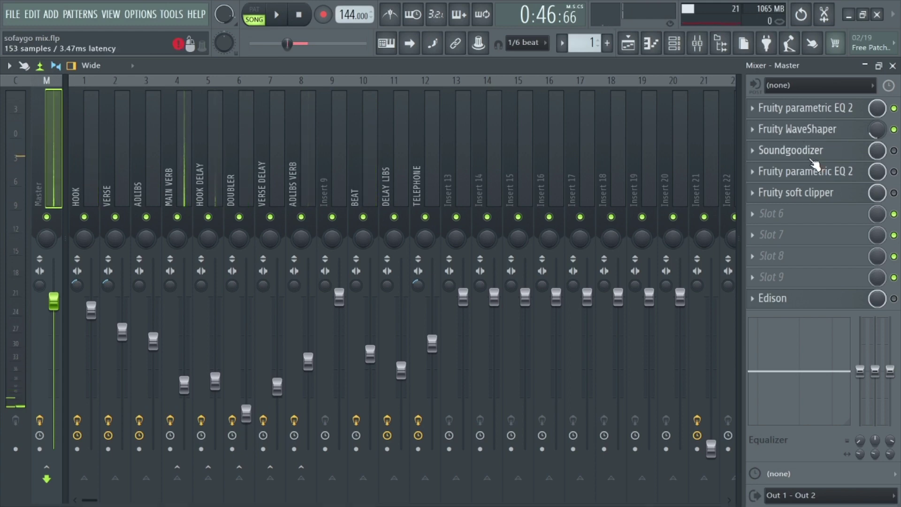
# Inspect the Soundgoodizer on the Master, enable it, and audition the selected hook section
pyautogui.click(813, 159)
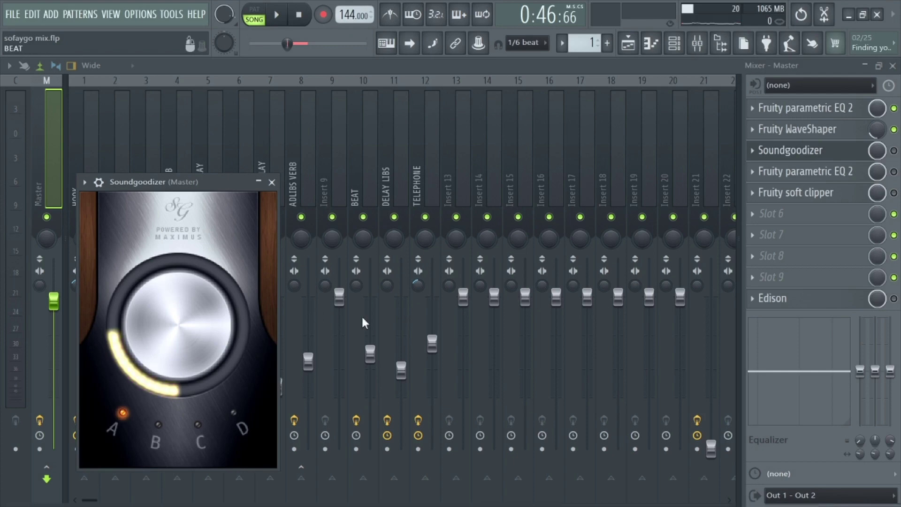
pyautogui.click(272, 183)
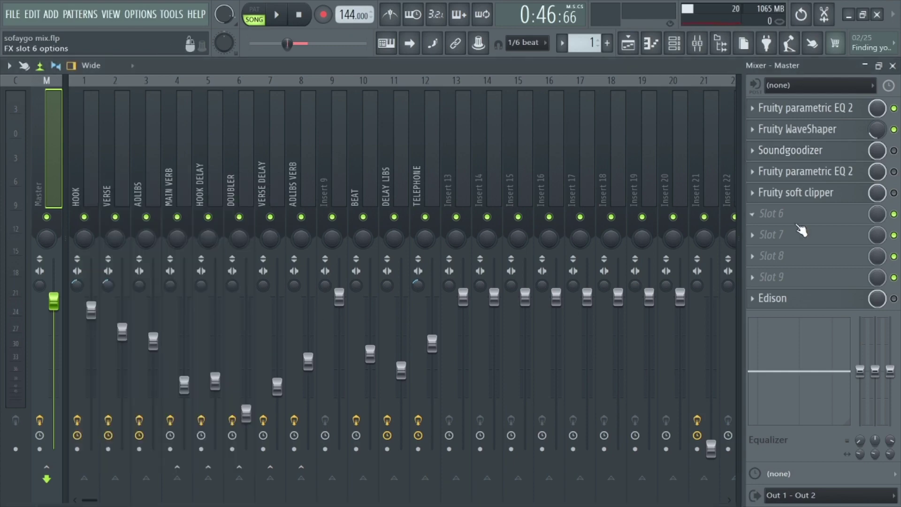
pyautogui.press('space')
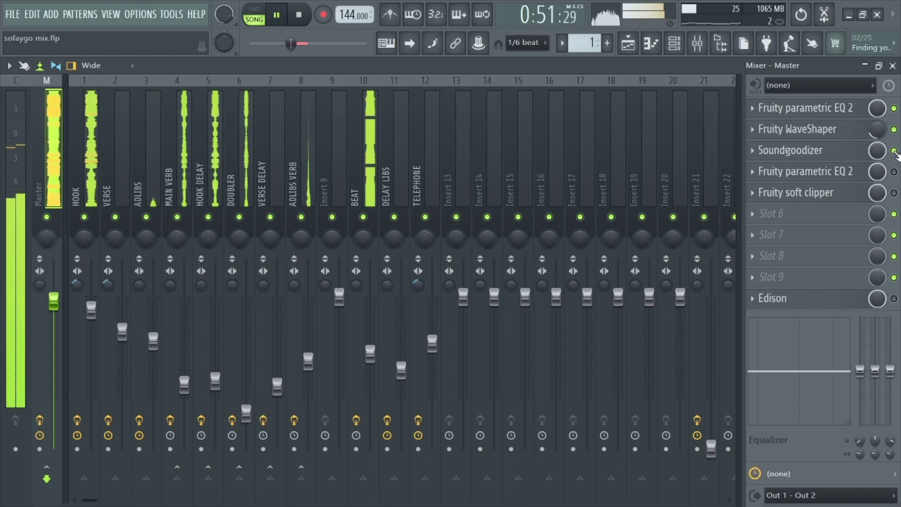
pyautogui.press('space')
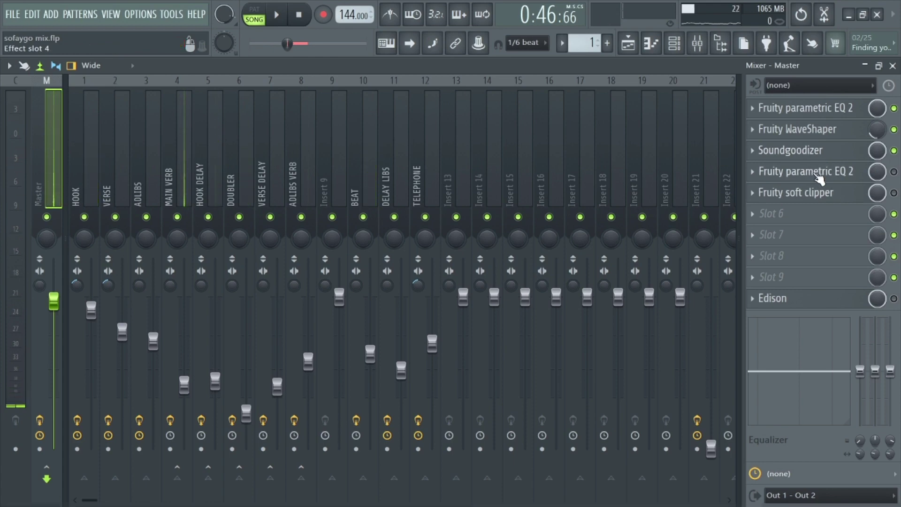
# Inspect the EQ curve of the Master's second Fruity parametric EQ 2 and enable that effect
pyautogui.click(817, 177)
pyautogui.click(893, 66)
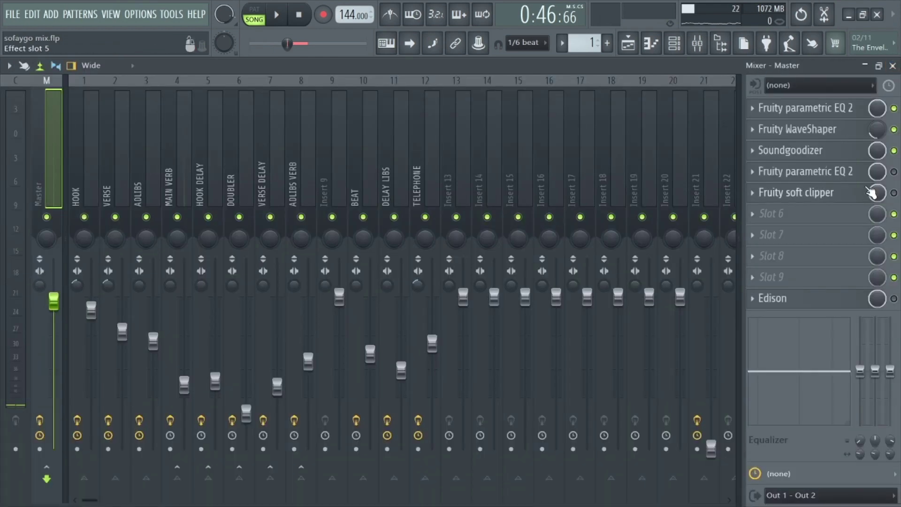
pyautogui.click(808, 173)
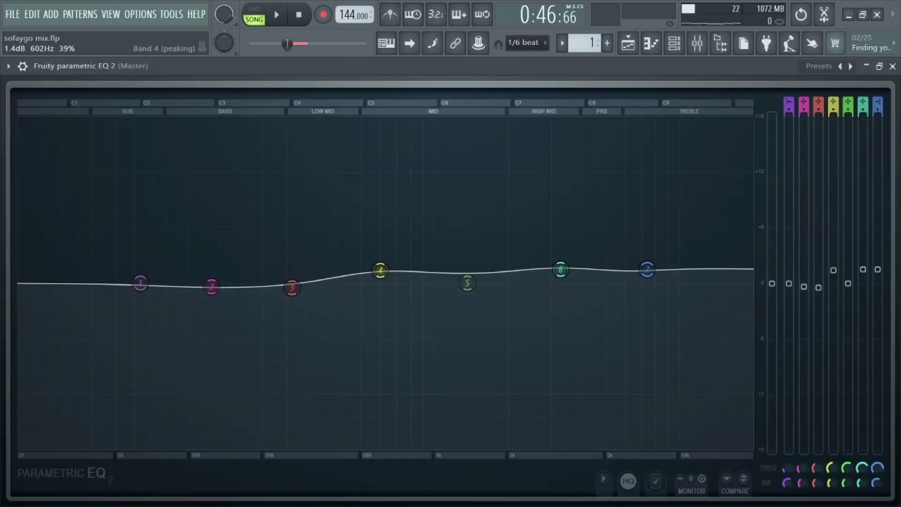
pyautogui.click(893, 66)
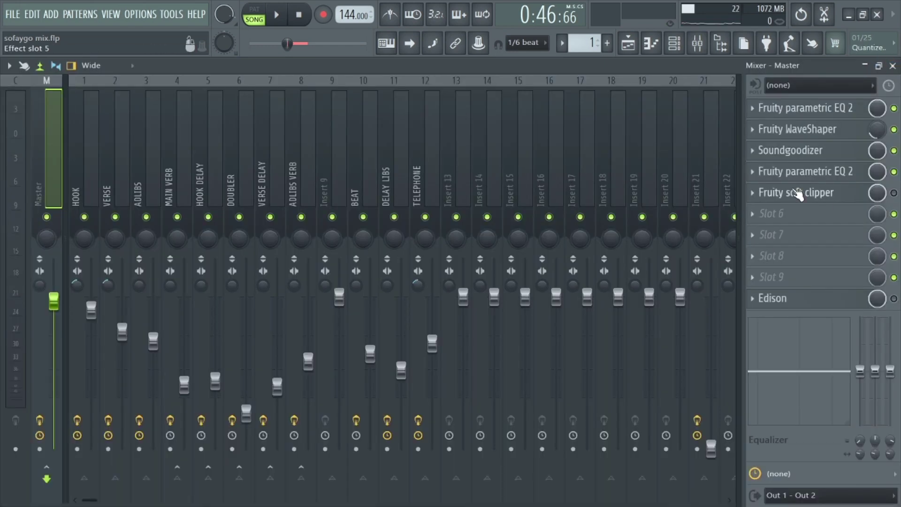
# Inspect the threshold and post settings of the Fruity soft clipper on the Master
pyautogui.click(817, 193)
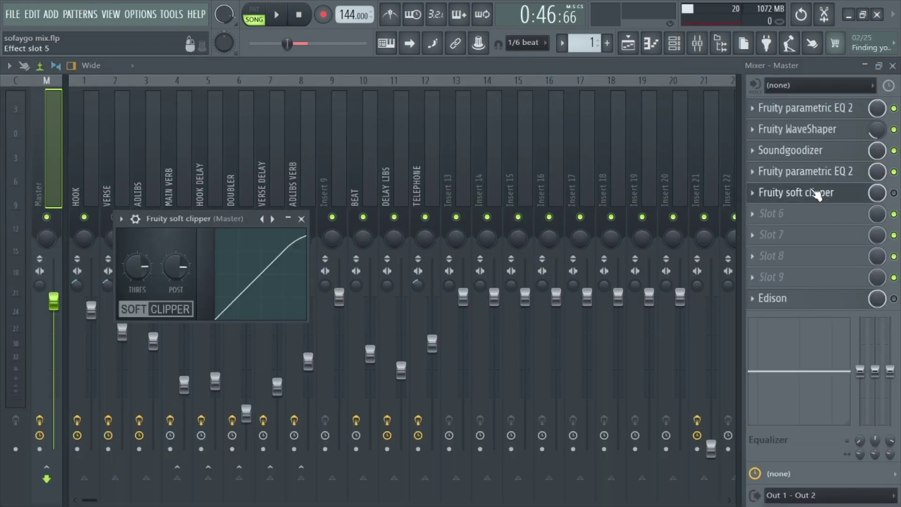
pyautogui.click(811, 193)
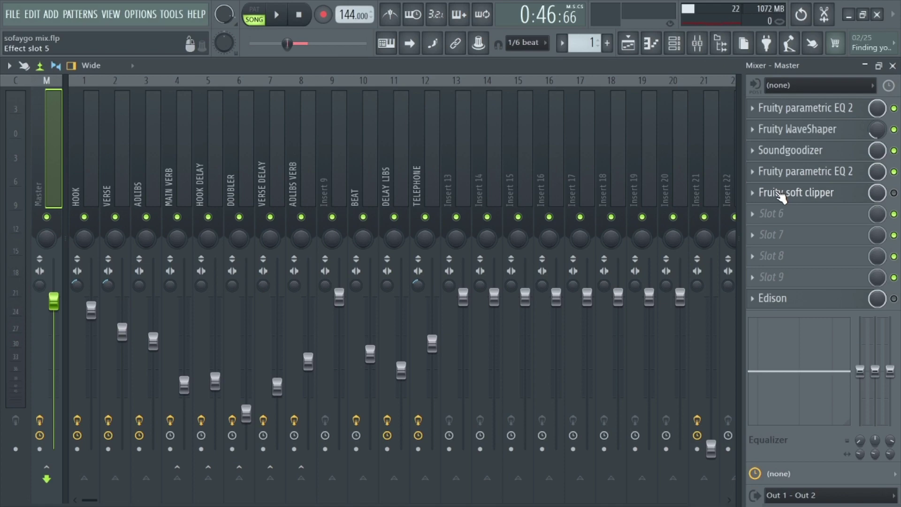
pyautogui.click(814, 201)
pyautogui.click(813, 212)
pyautogui.click(778, 214)
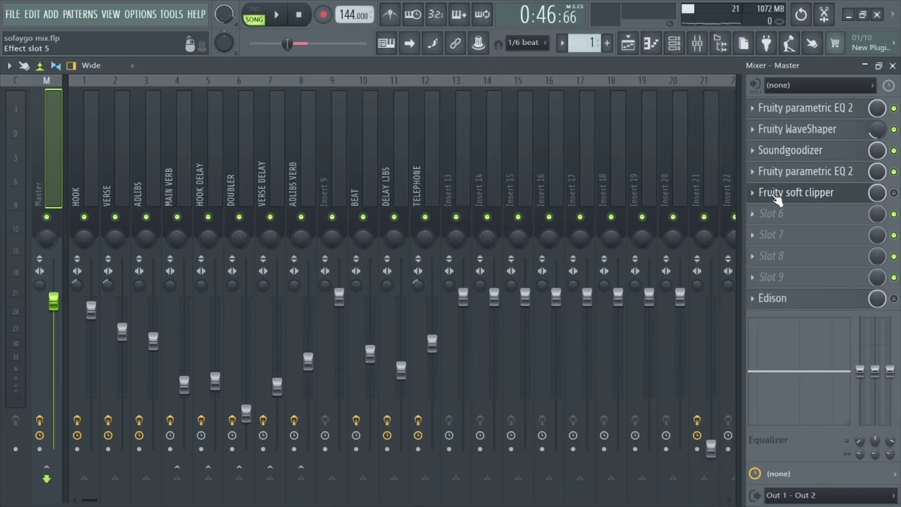
# Enable the Fruity soft clipper on the Master and load Wave Candy in slot 6 as a level meter
pyautogui.click(780, 220)
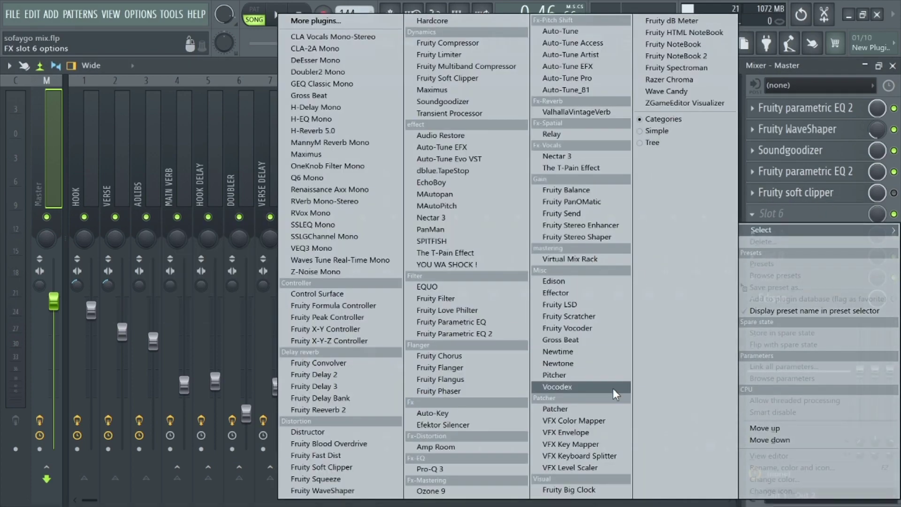
pyautogui.click(666, 91)
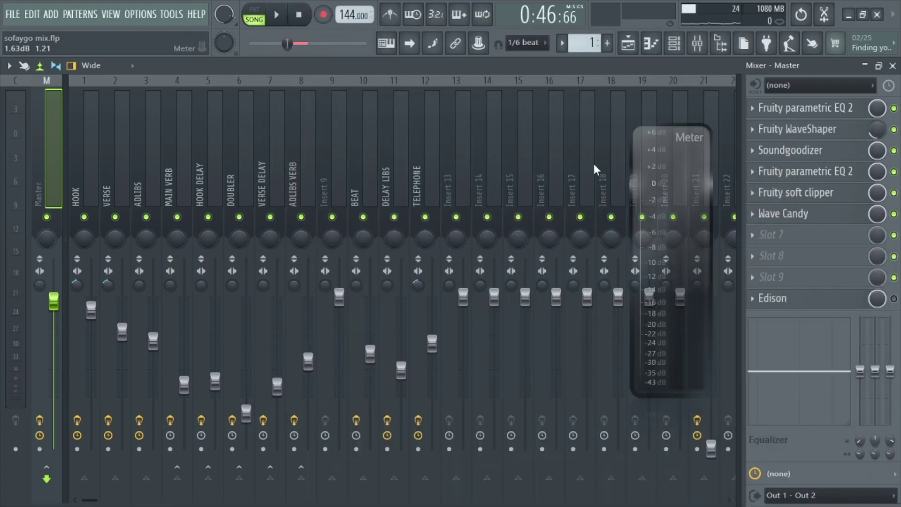
pyautogui.moveTo(651, 175); pyautogui.dragTo(555, 143)
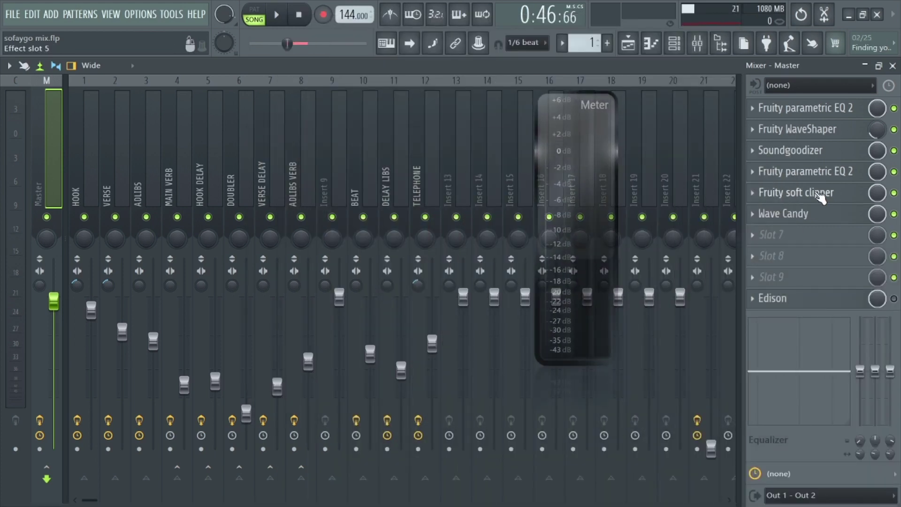
# Place the Wave Candy meter over the playlist and play the selected hook section to check the Master's peak levels
pyautogui.click(892, 66)
pyautogui.moveTo(588, 134); pyautogui.dragTo(314, 156)
pyautogui.press('space')
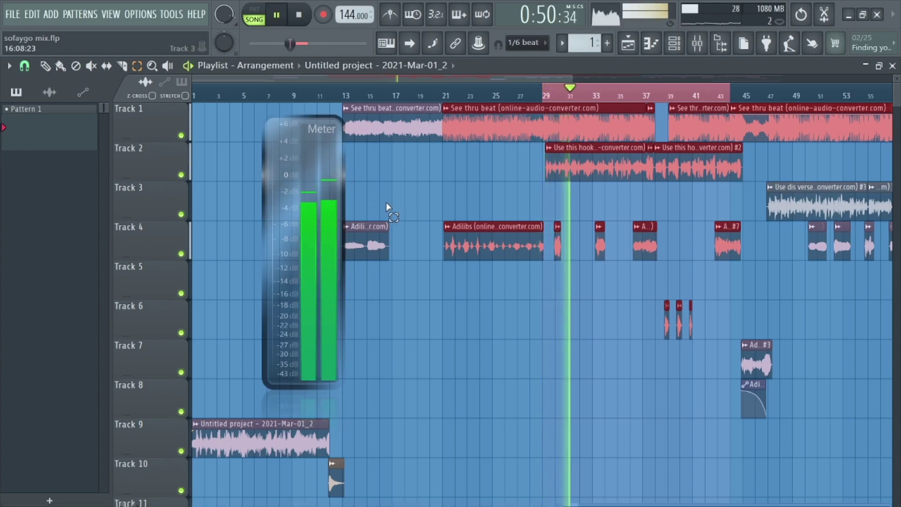
pyautogui.press('space')
pyautogui.press('space')
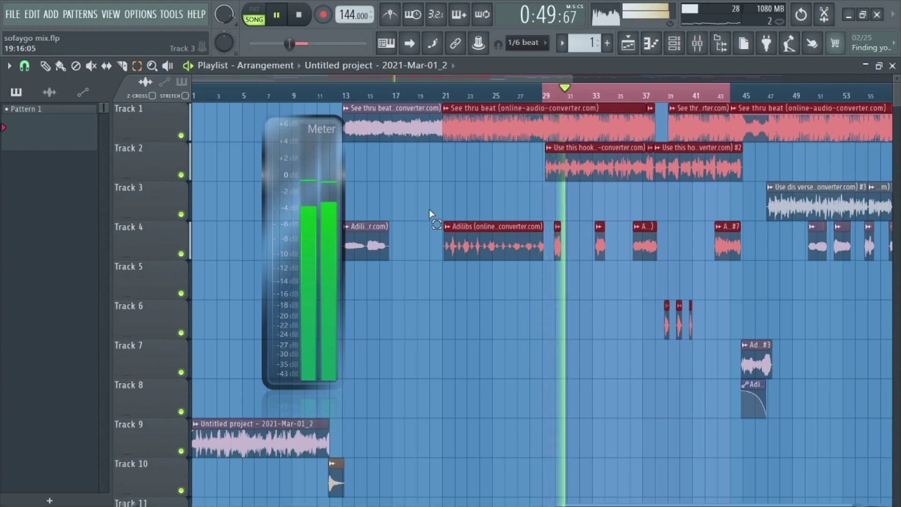
pyautogui.press('space')
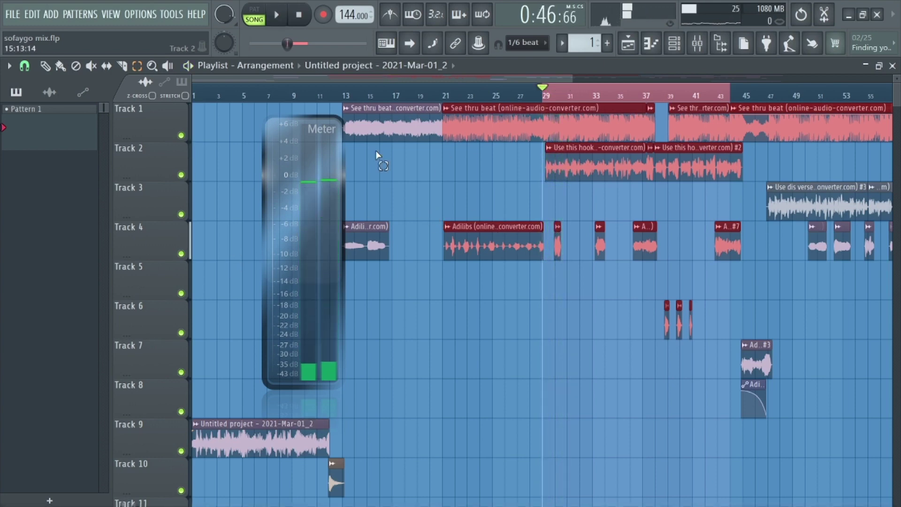
# Return to the mixer and remove Wave Candy from slot 6 of the Master track
pyautogui.click(697, 44)
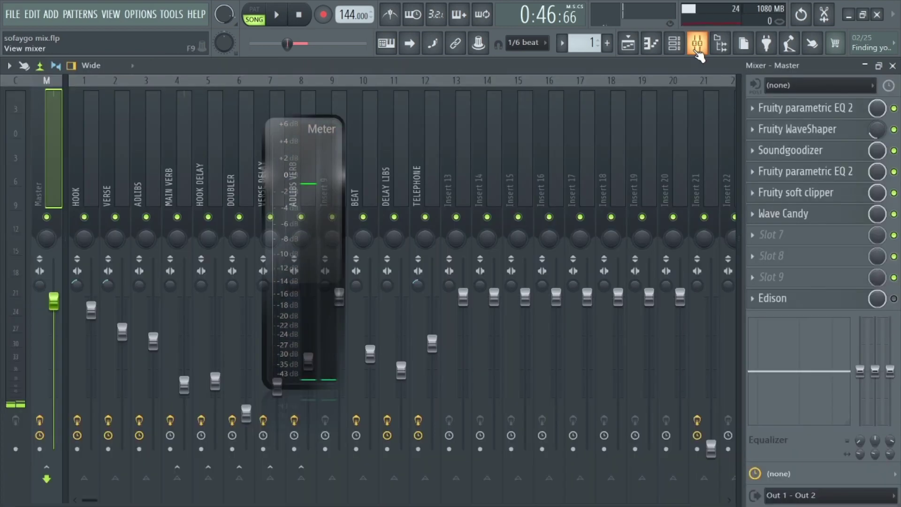
pyautogui.click(697, 49)
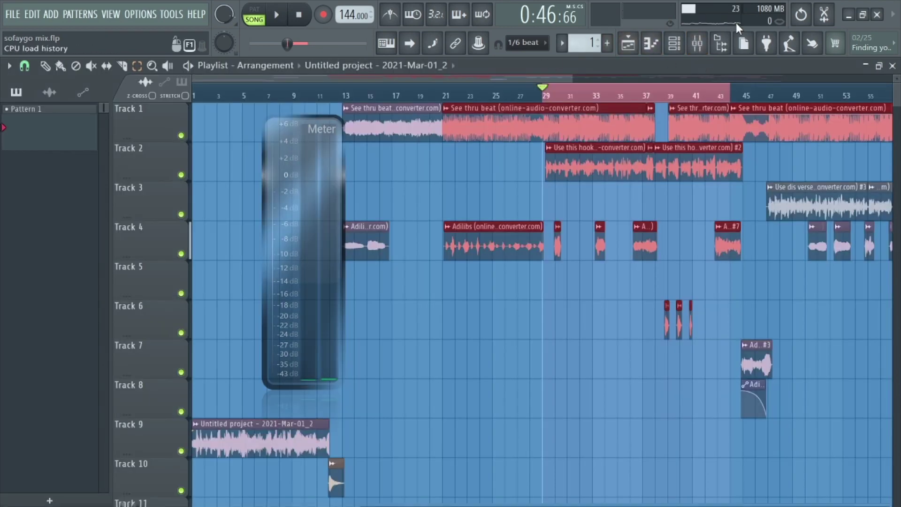
pyautogui.click(698, 46)
pyautogui.rightClick(762, 227)
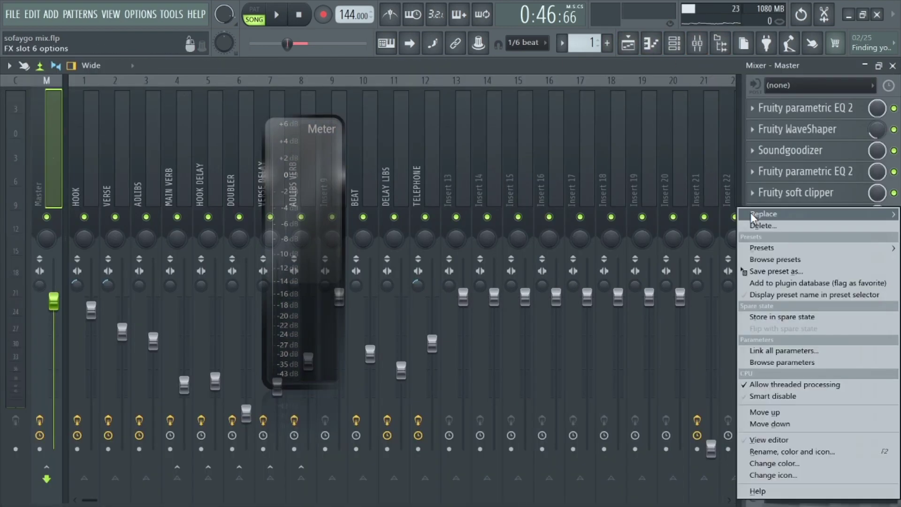
pyautogui.click(760, 213)
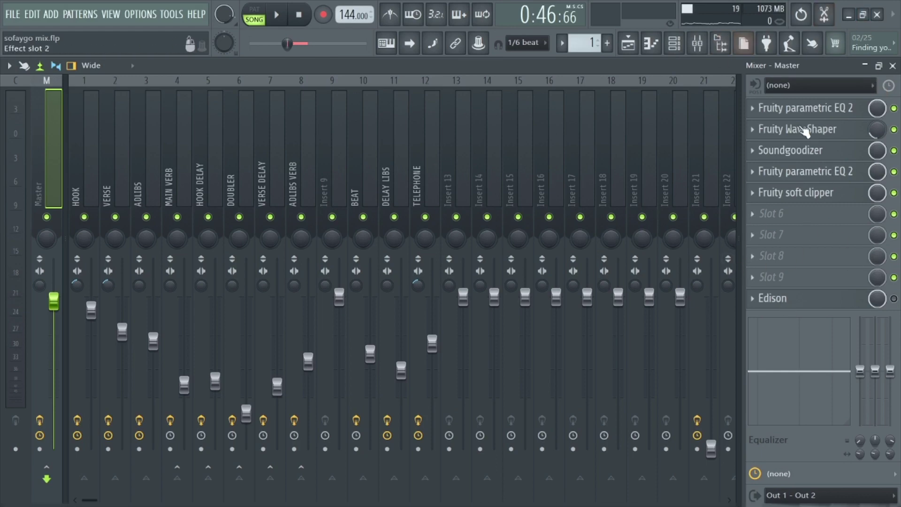
# Select the HOOK mixer track to show its effect chain and sends
pyautogui.click(191, 184)
pyautogui.click(82, 176)
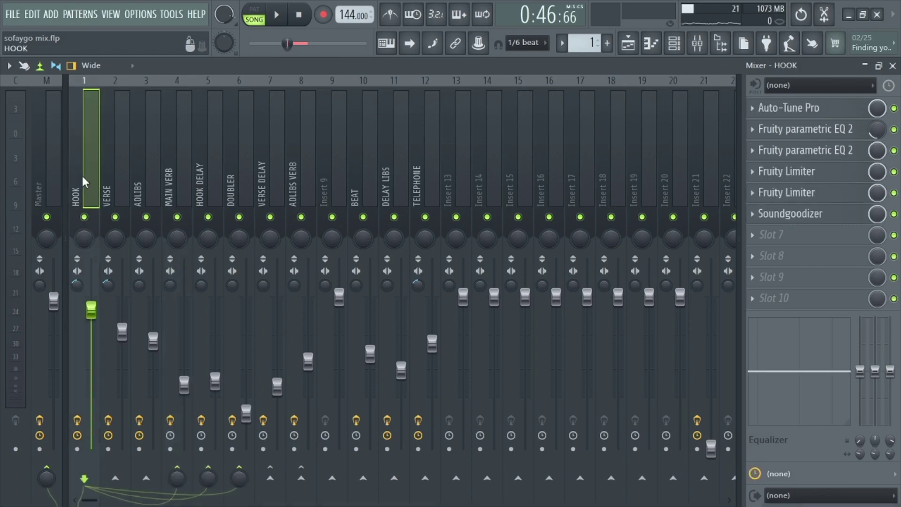